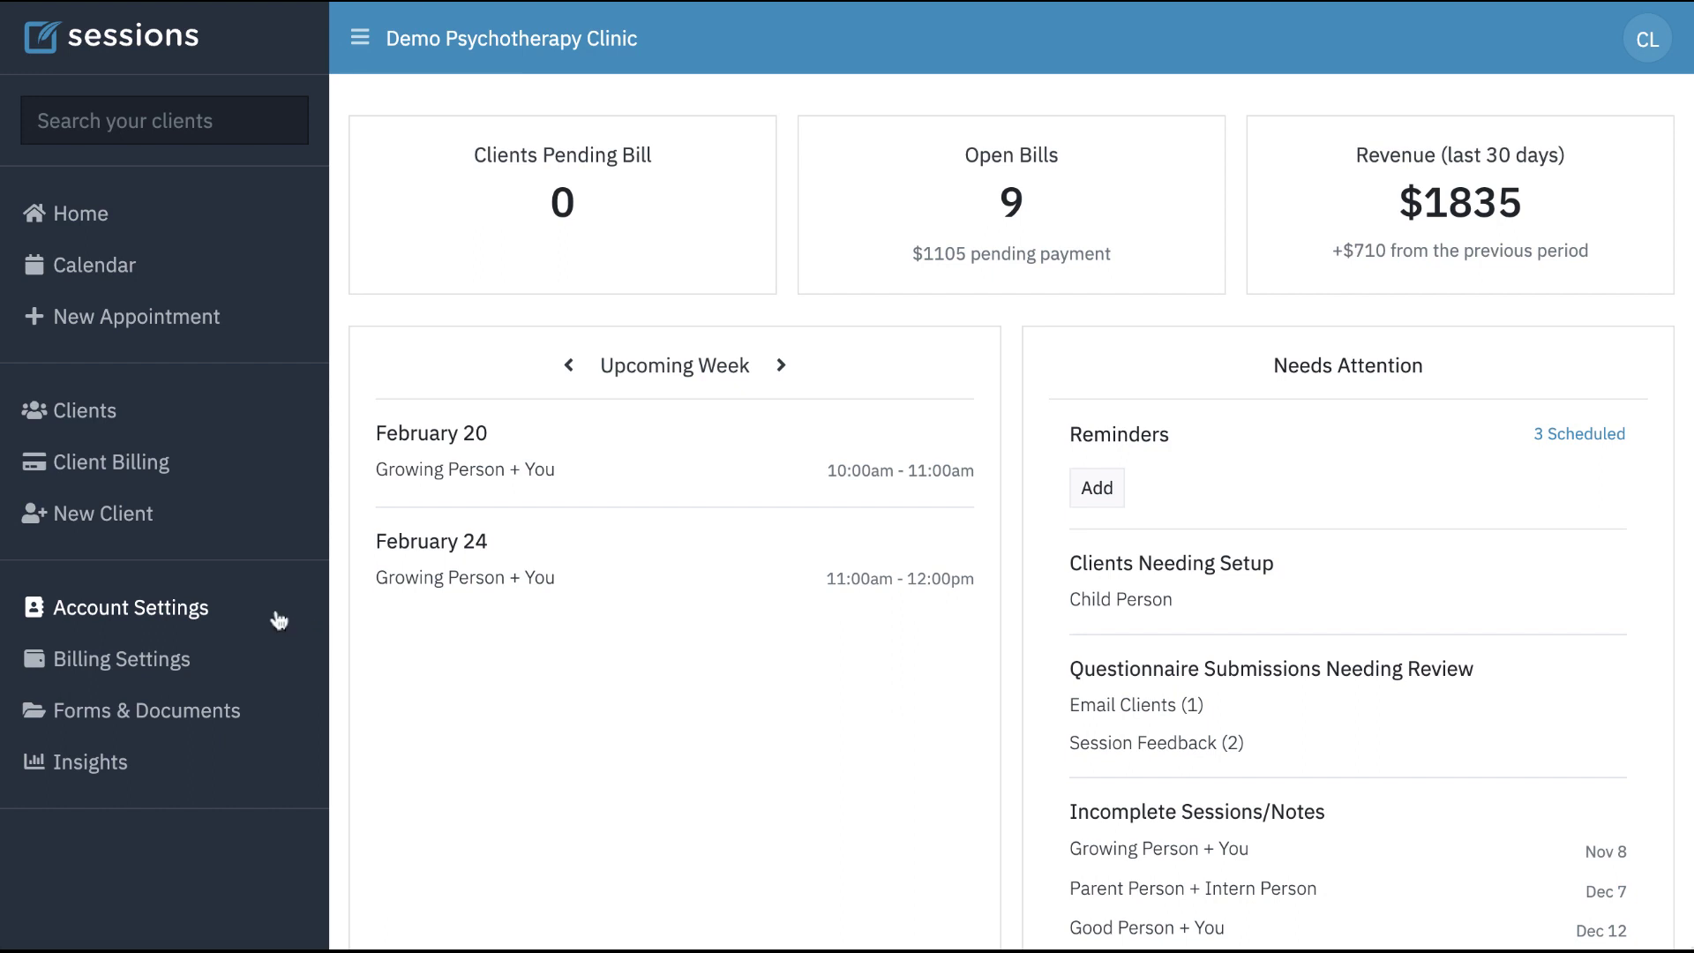
Open the account settings and examine the role permissions of the member who is administrator, scheduler and biller, leaving them unsaved
left_click(170, 615)
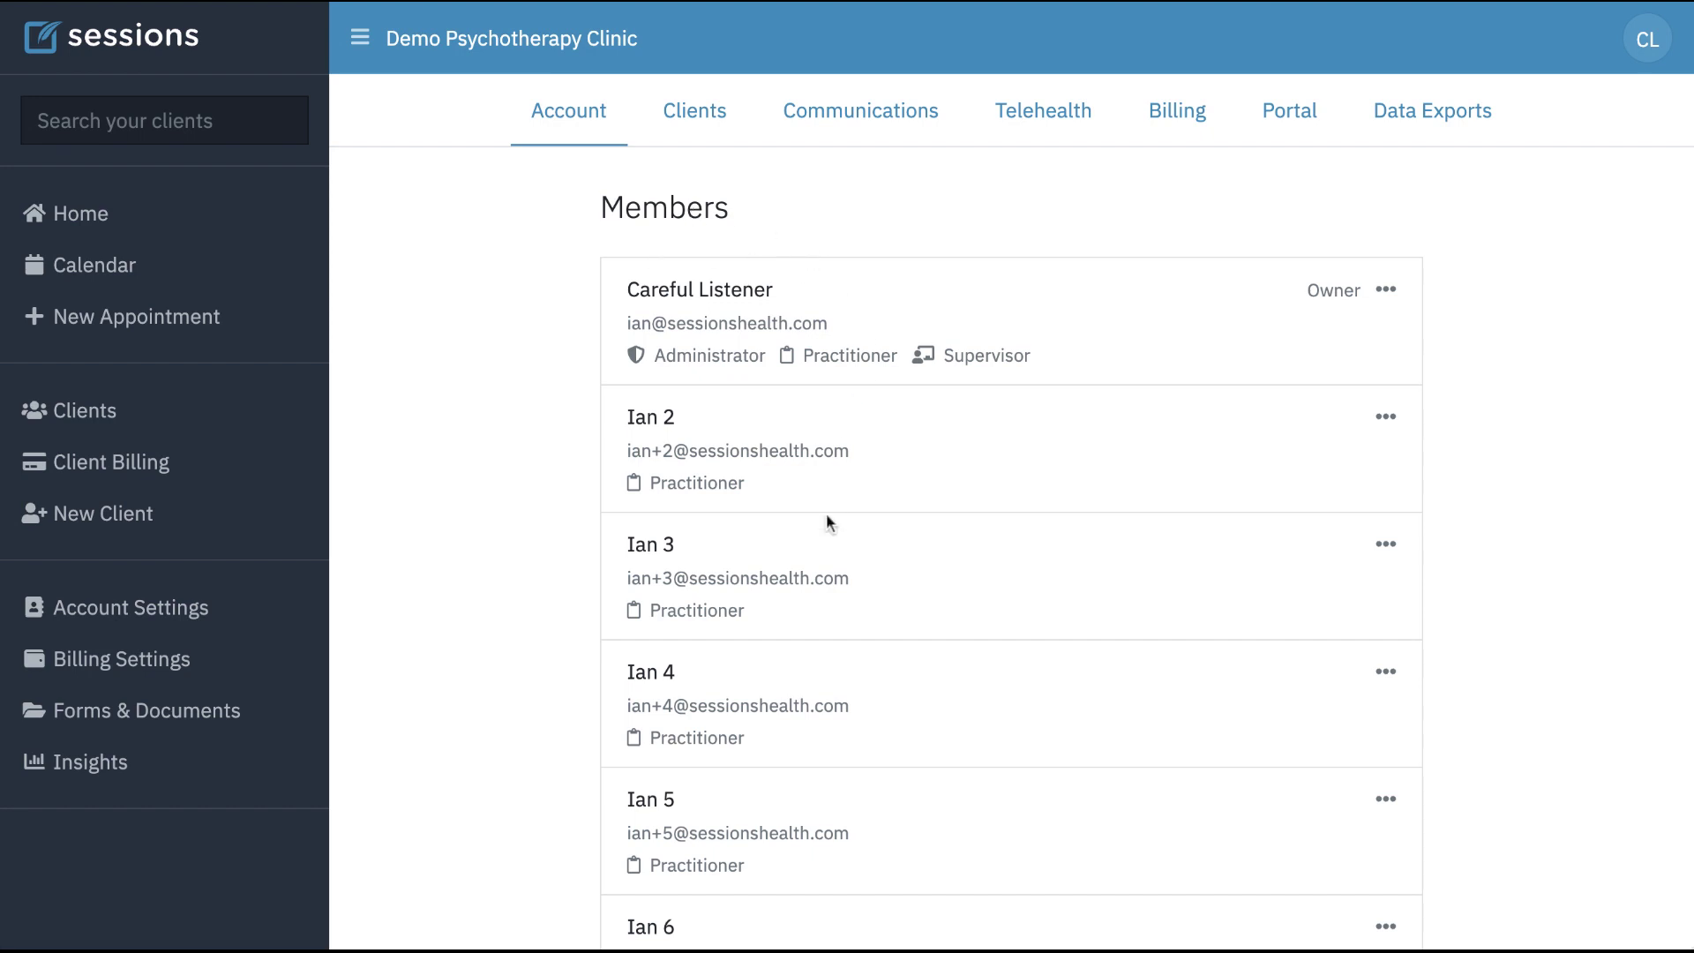
scroll(904, 528, "down", 5)
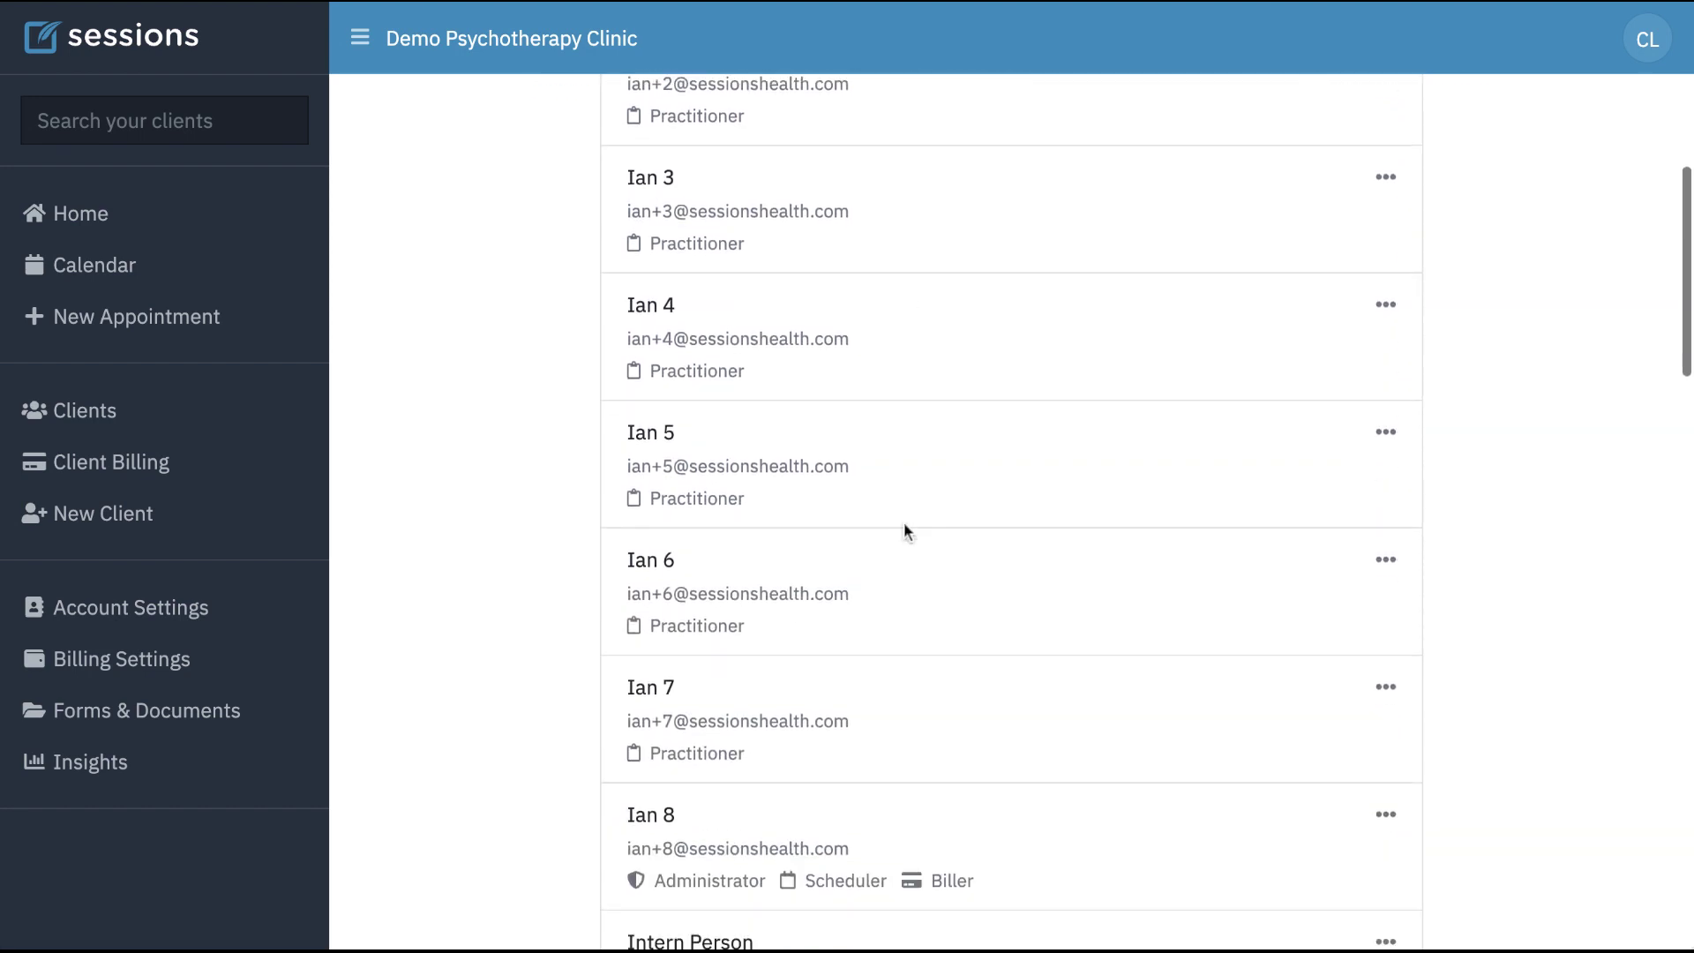
scroll(906, 530, "down", 2)
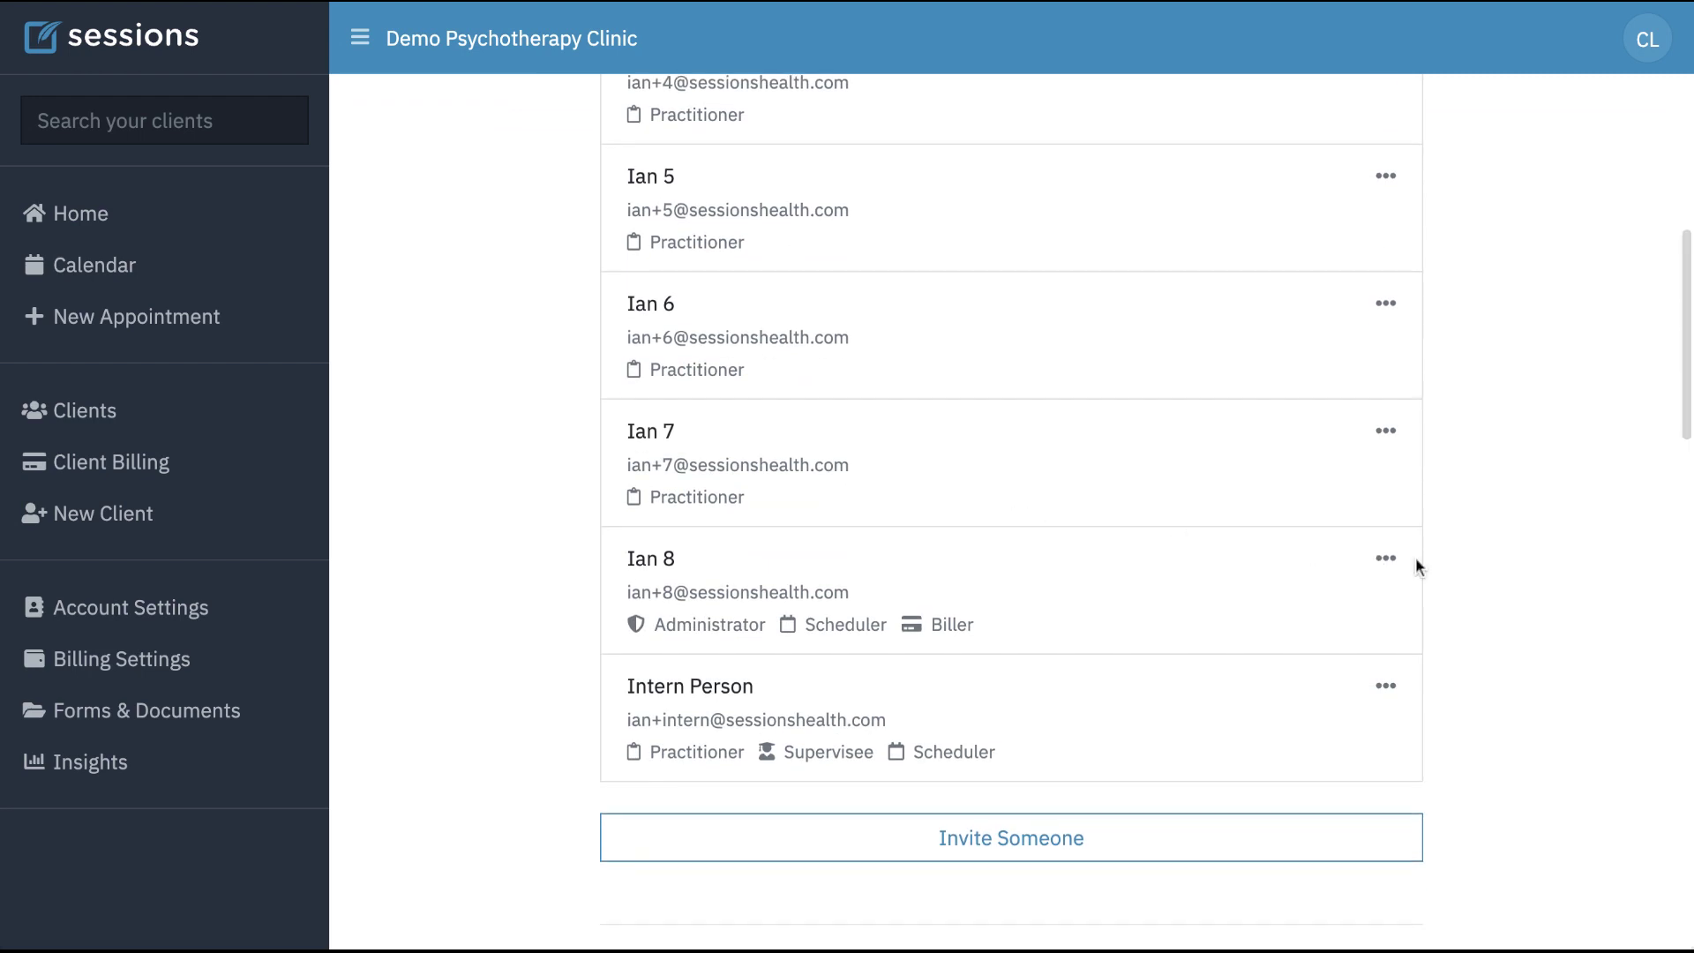
left_click(1392, 569)
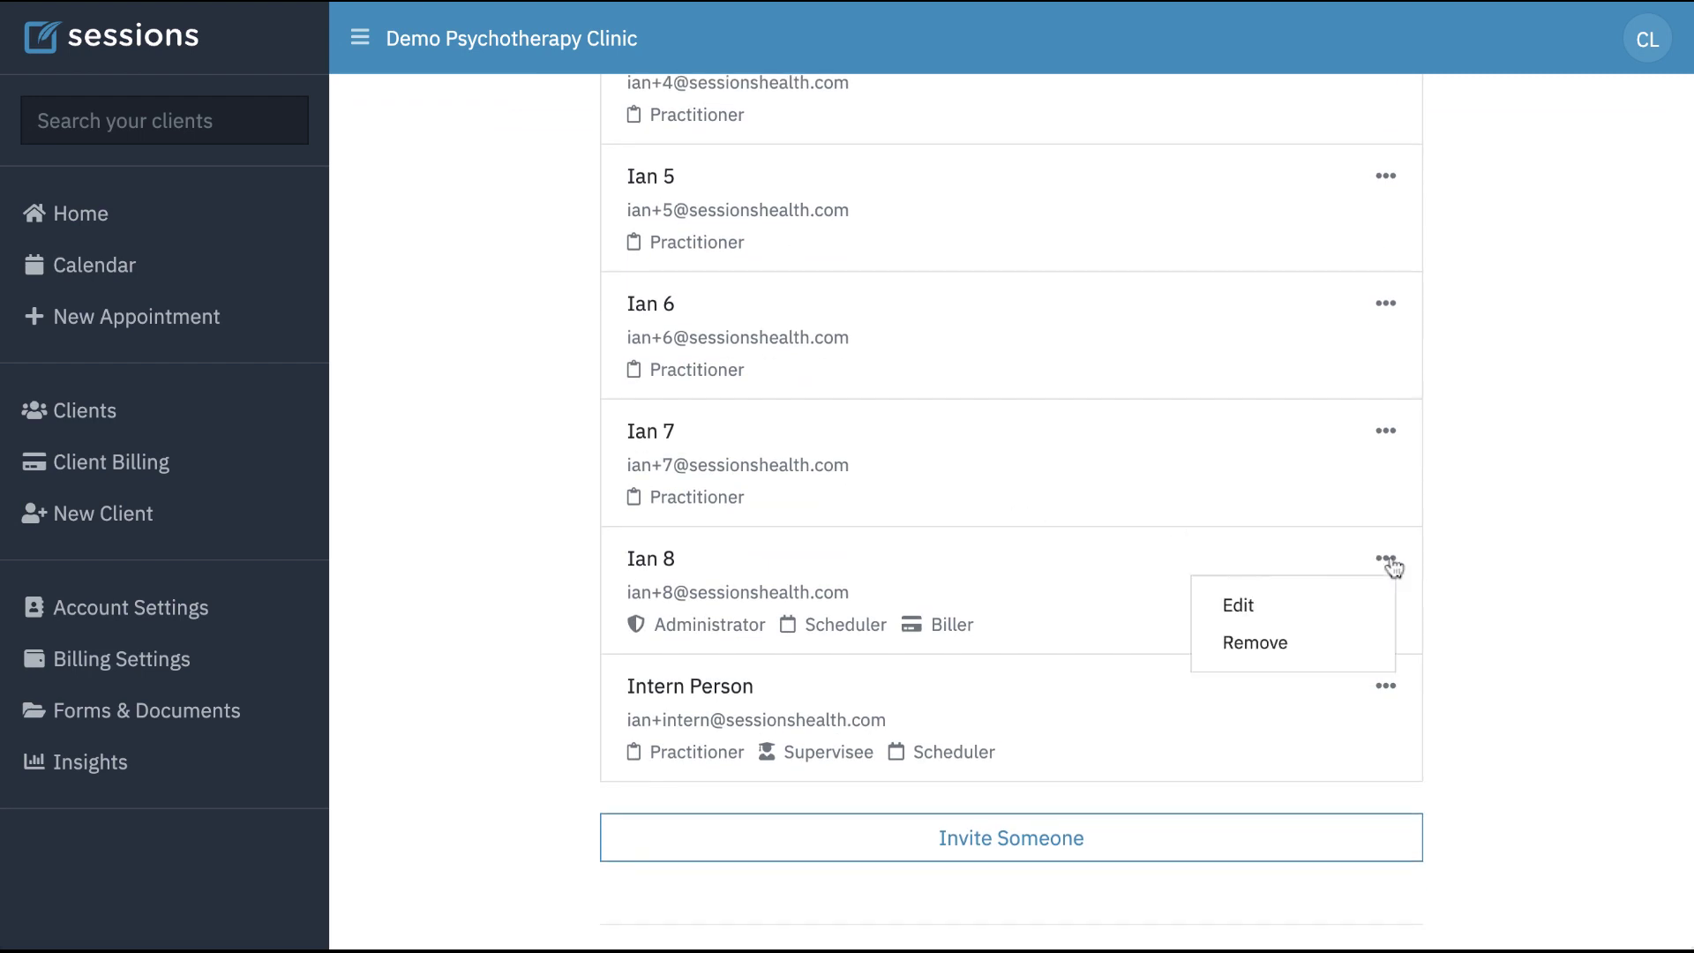
left_click(1281, 611)
scroll(926, 502, "down", 2)
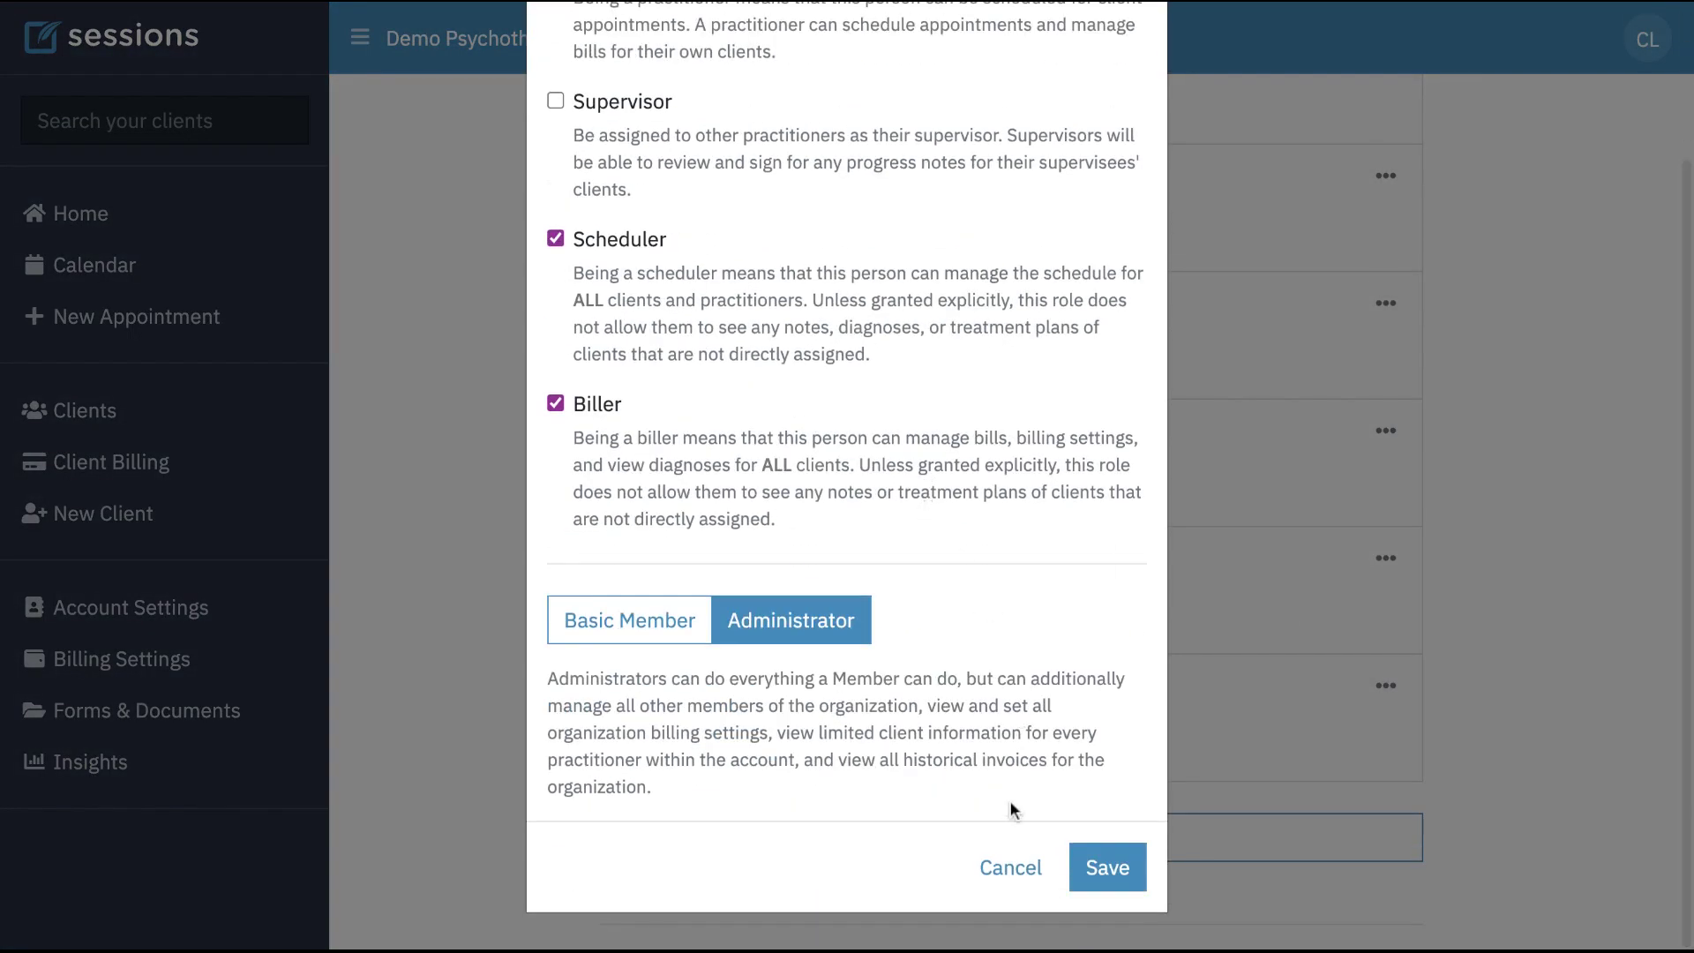
left_click(1011, 869)
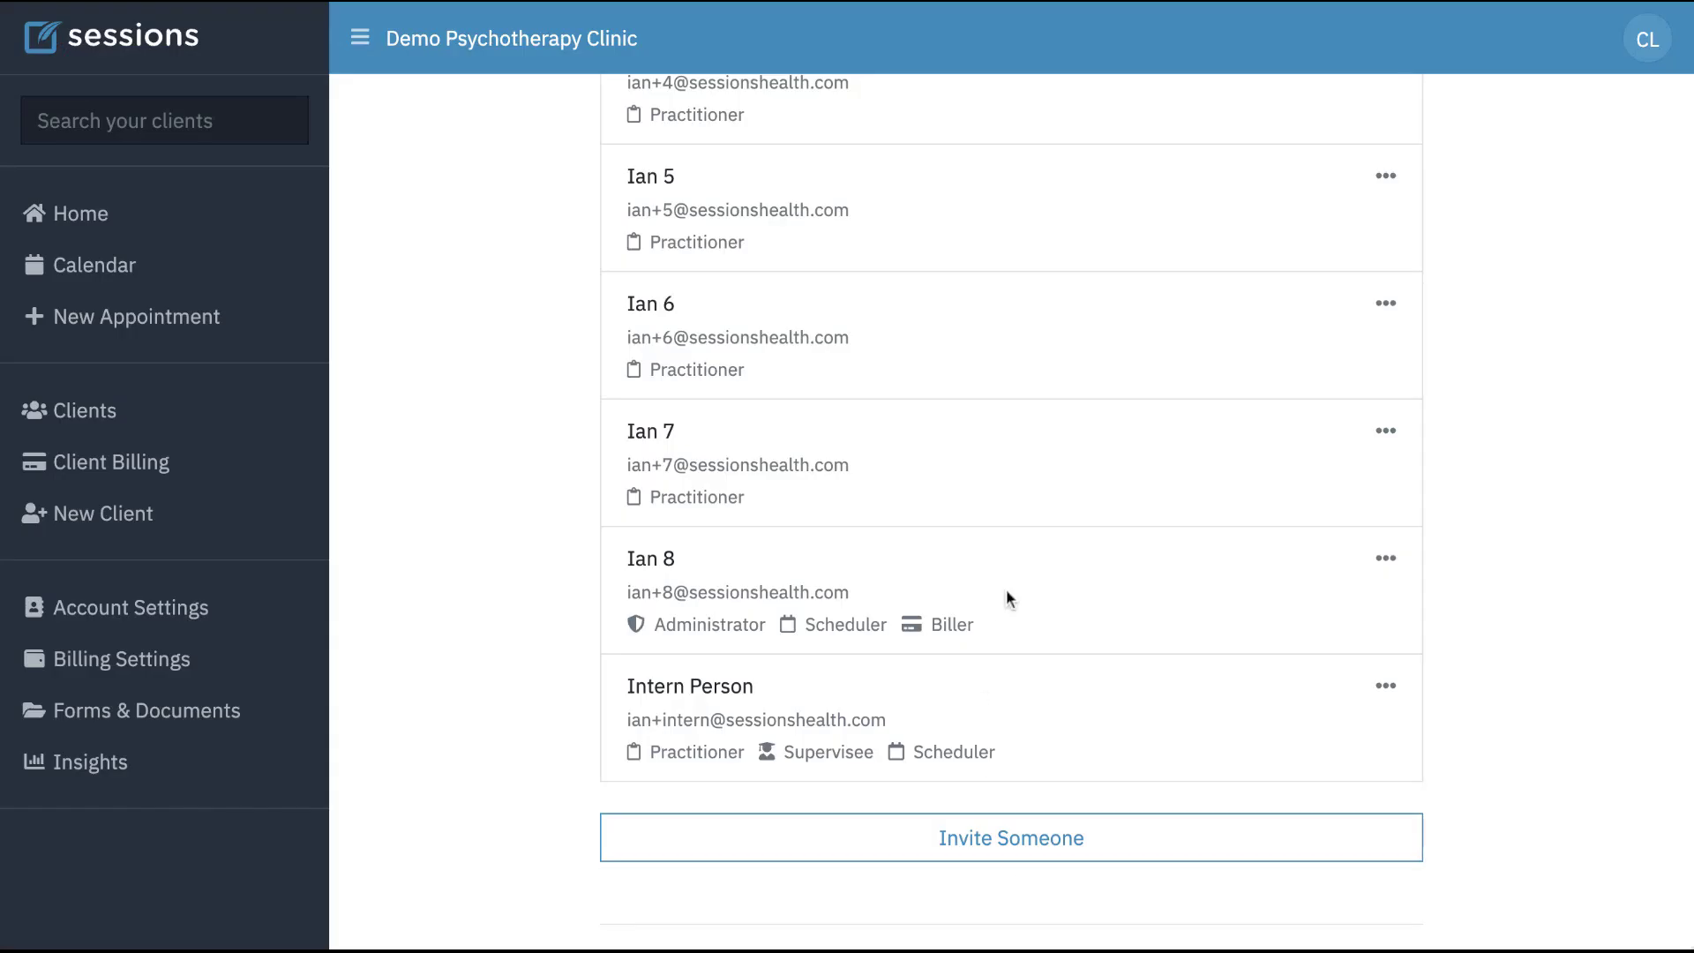
Examine the account's business information, service locations and rooms below the member list
scroll(1006, 589, "down", 2)
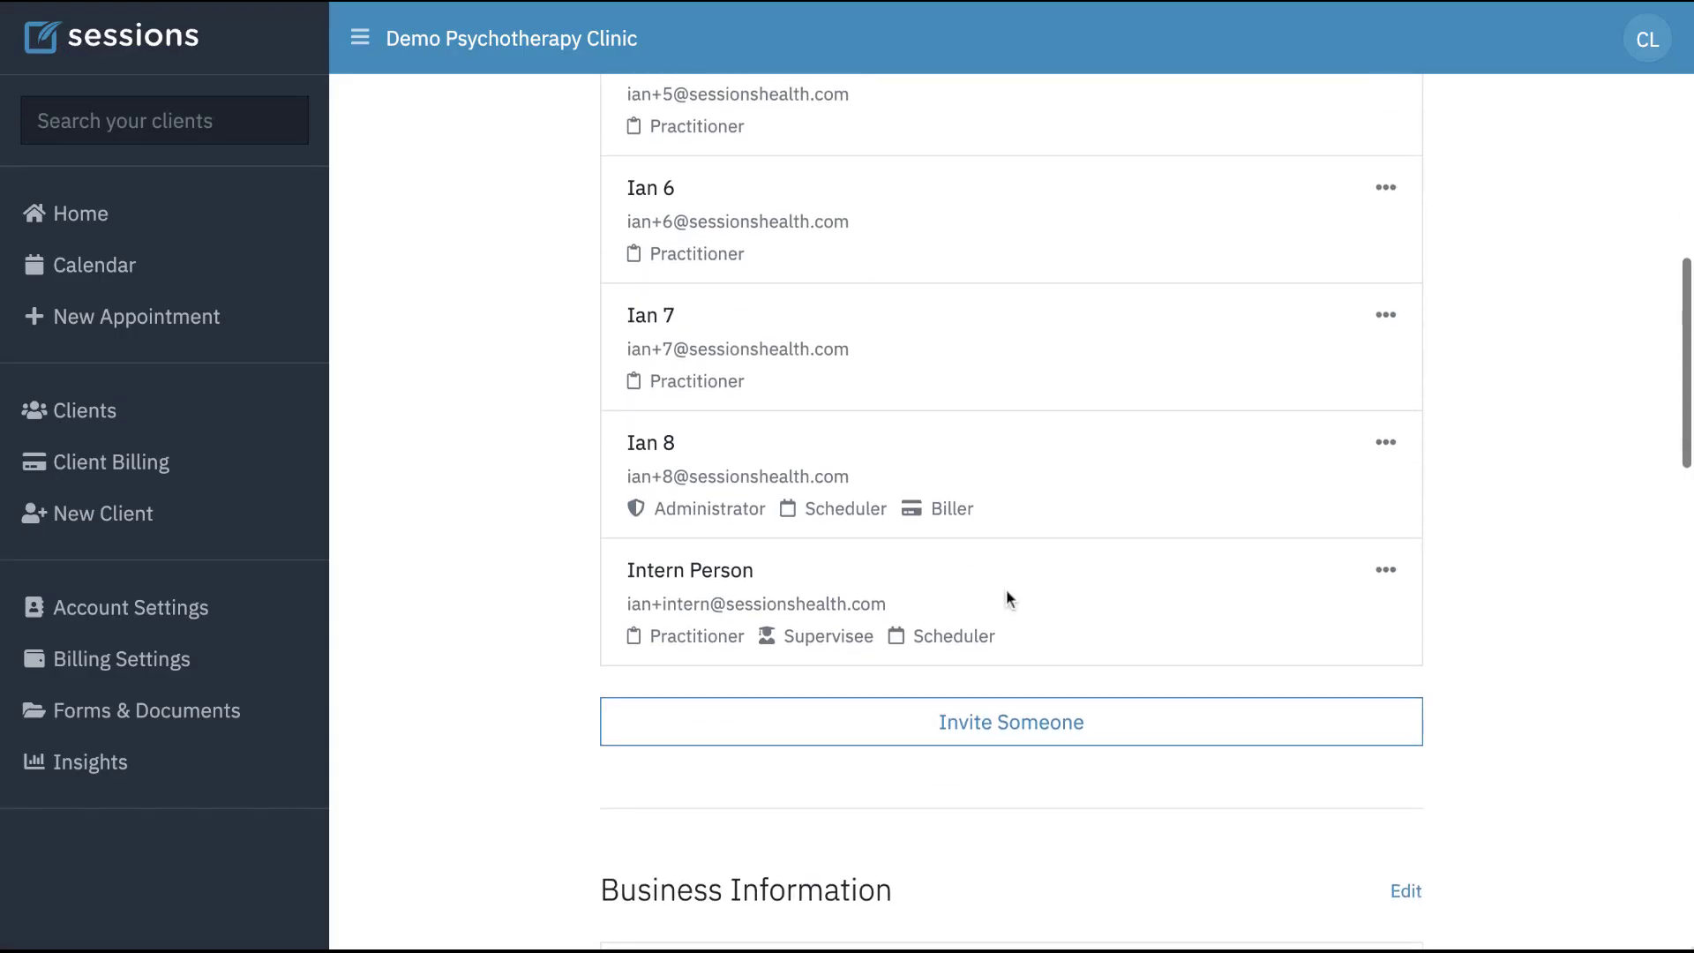
scroll(1006, 590, "down", 6)
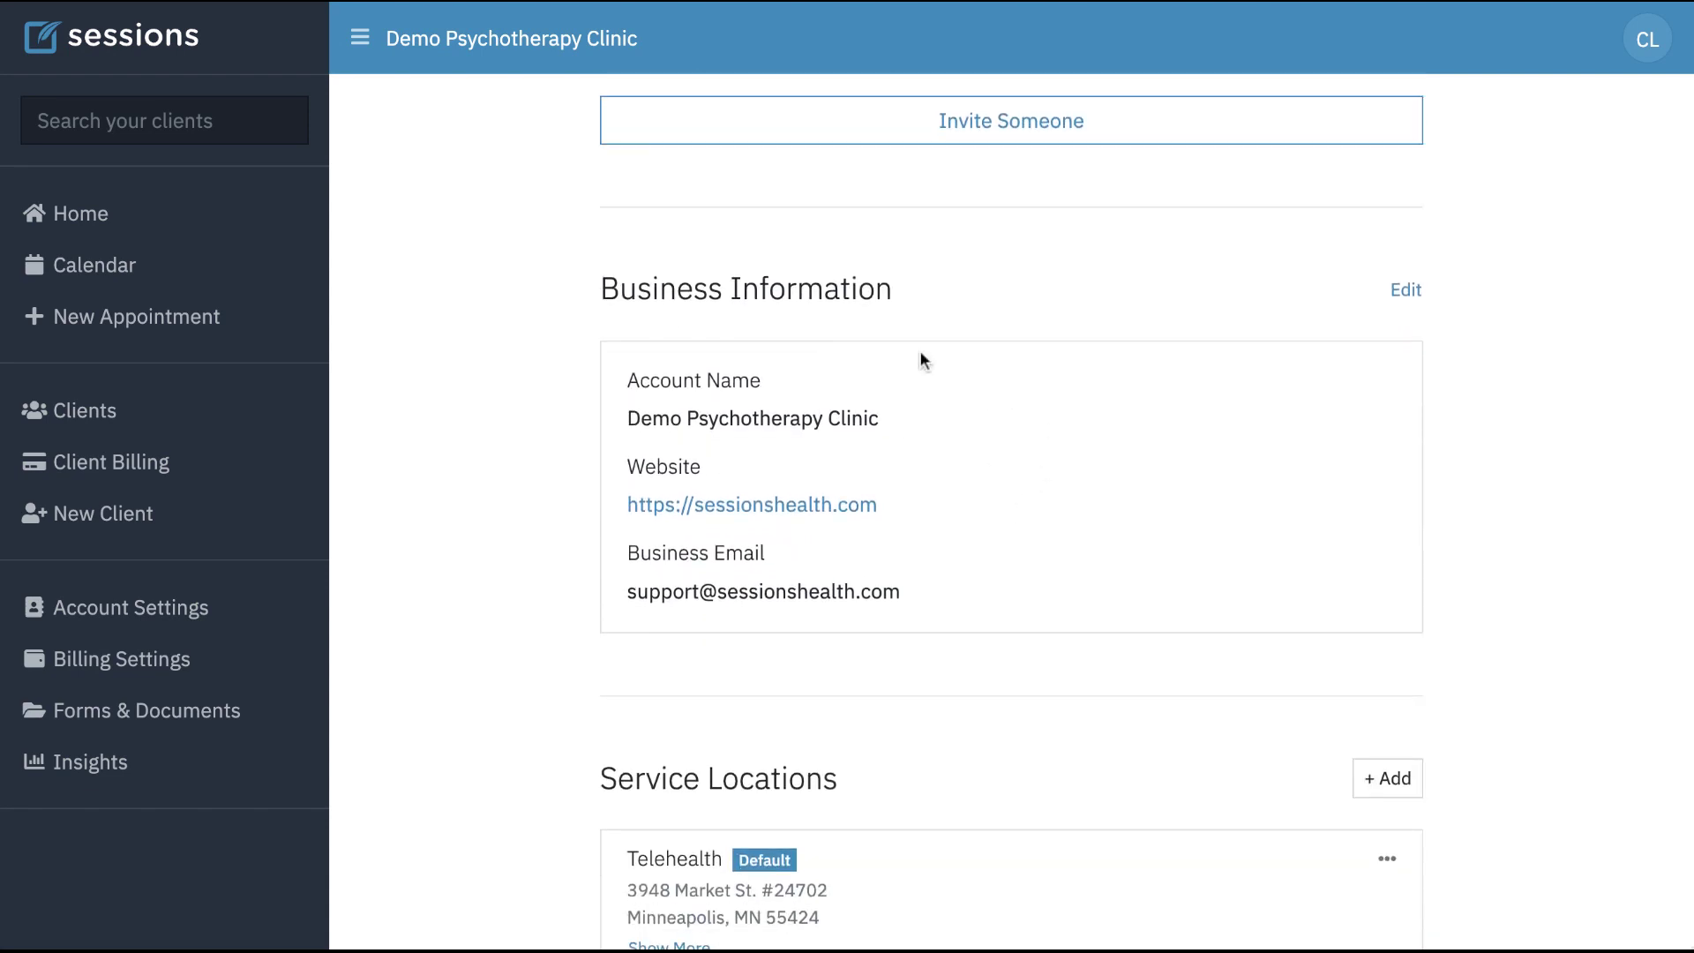
scroll(1023, 483, "down", 4)
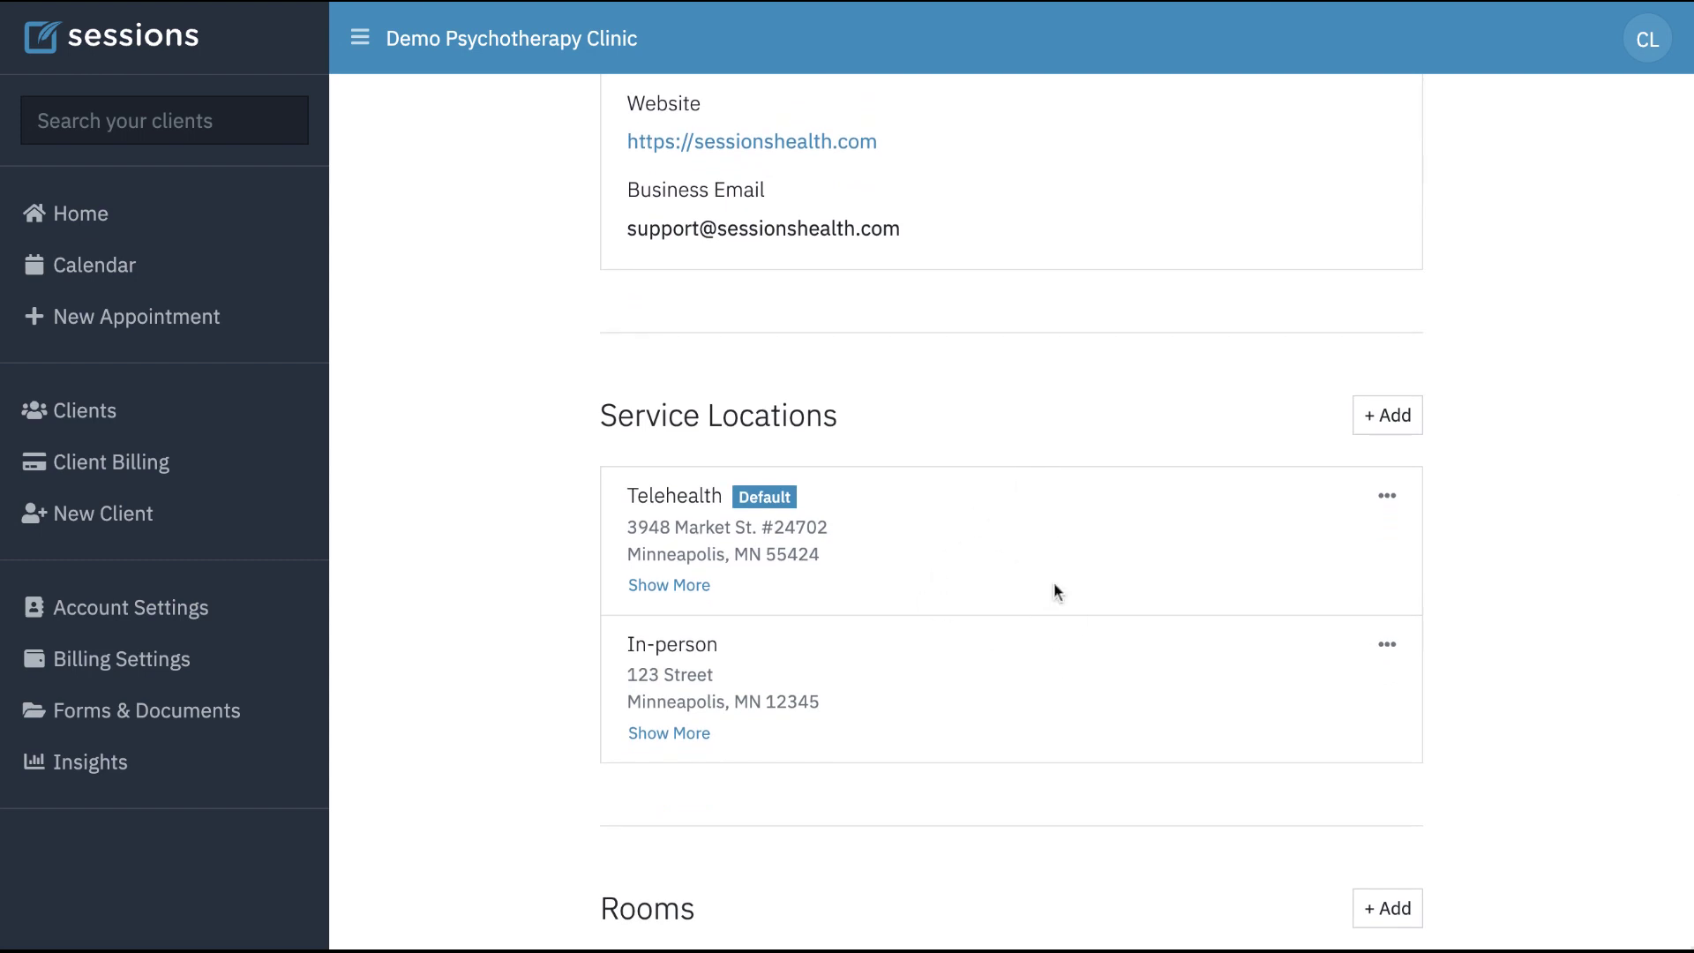
scroll(1045, 692, "down", 4)
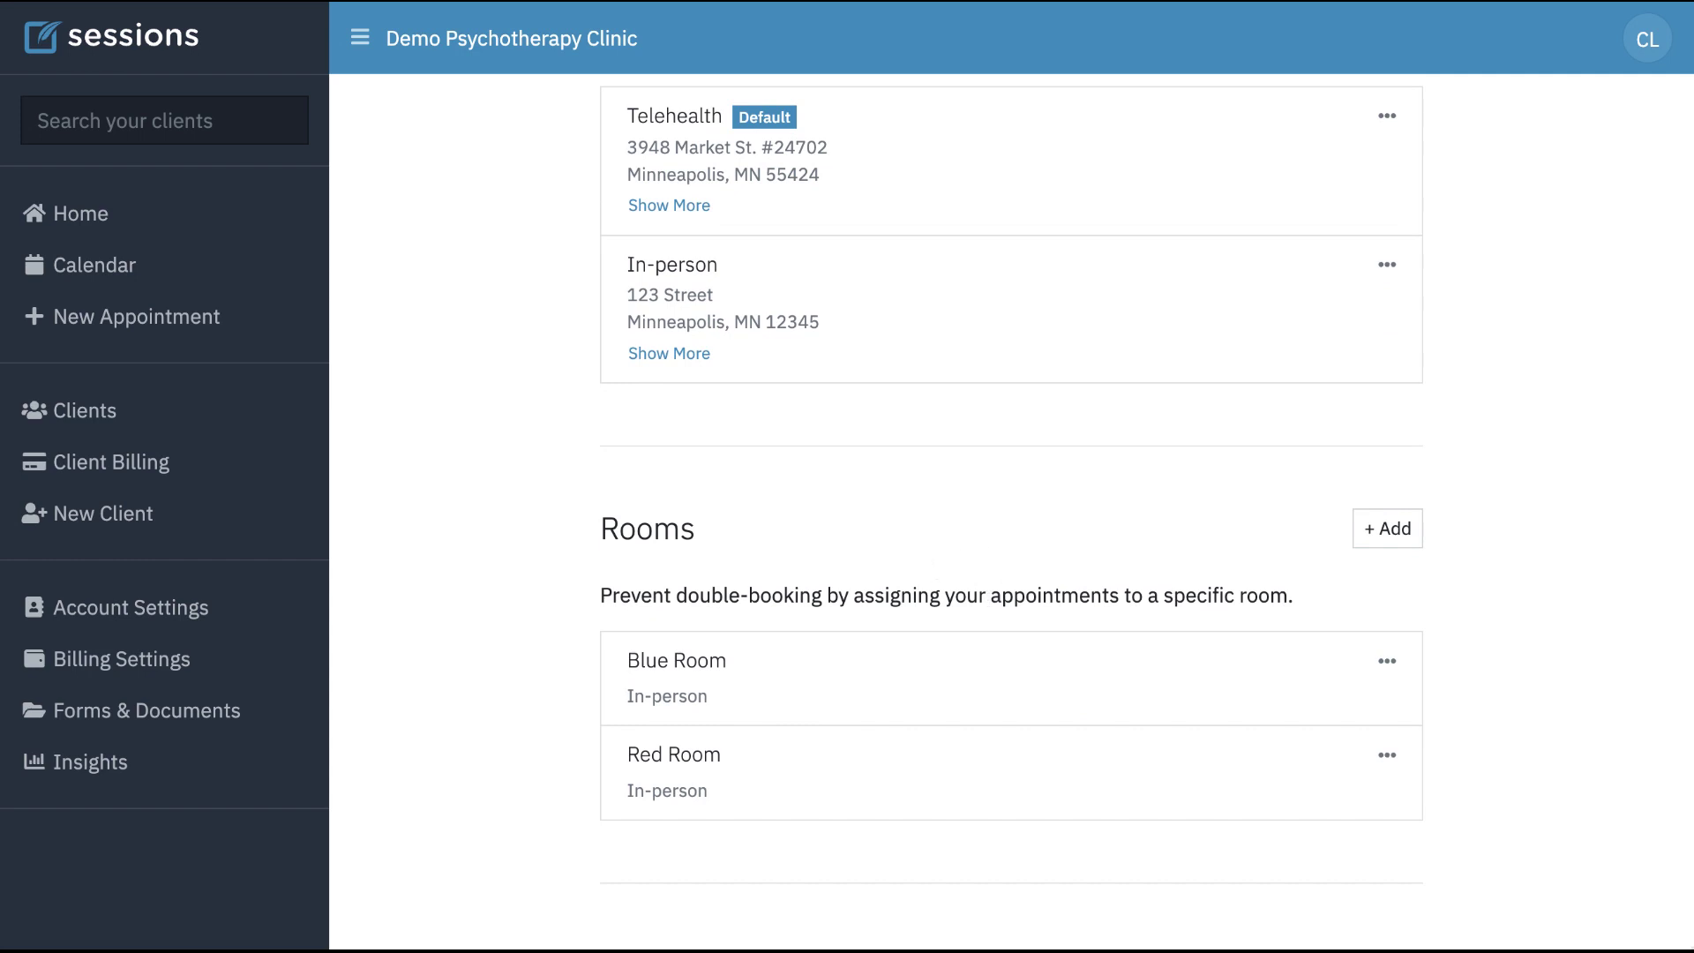
scroll(1011, 529, "up", 20)
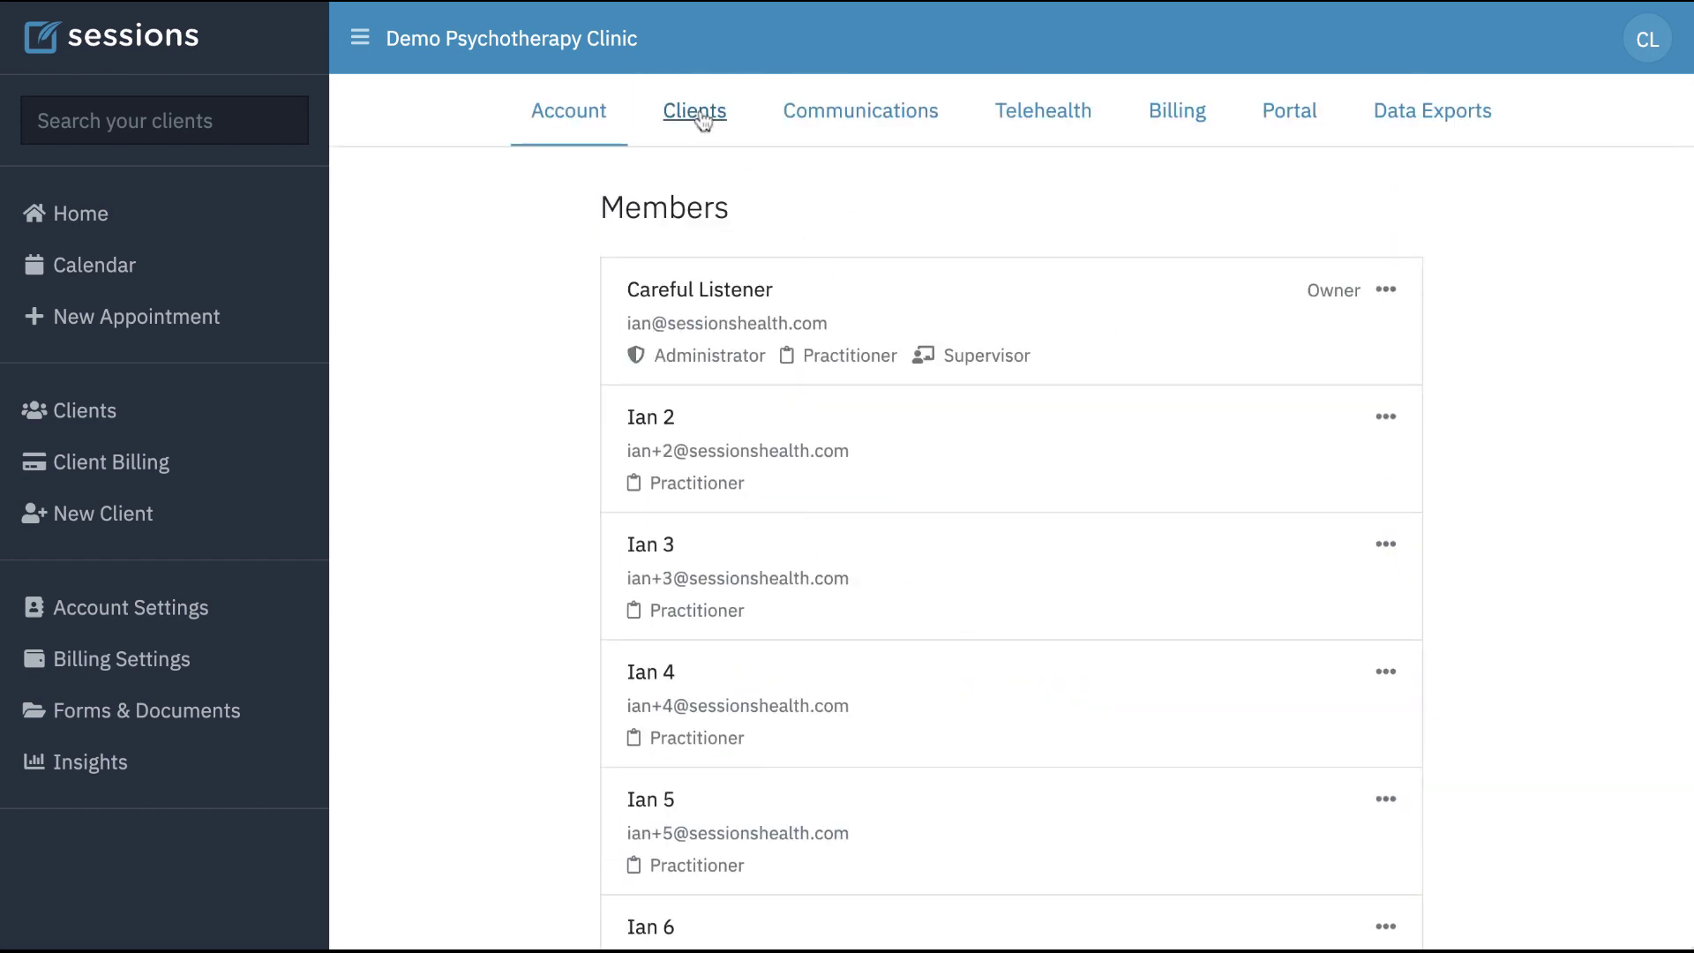
Check the client setting for managing internal IDs and examine the Internal ID column in the client list
left_click(702, 121)
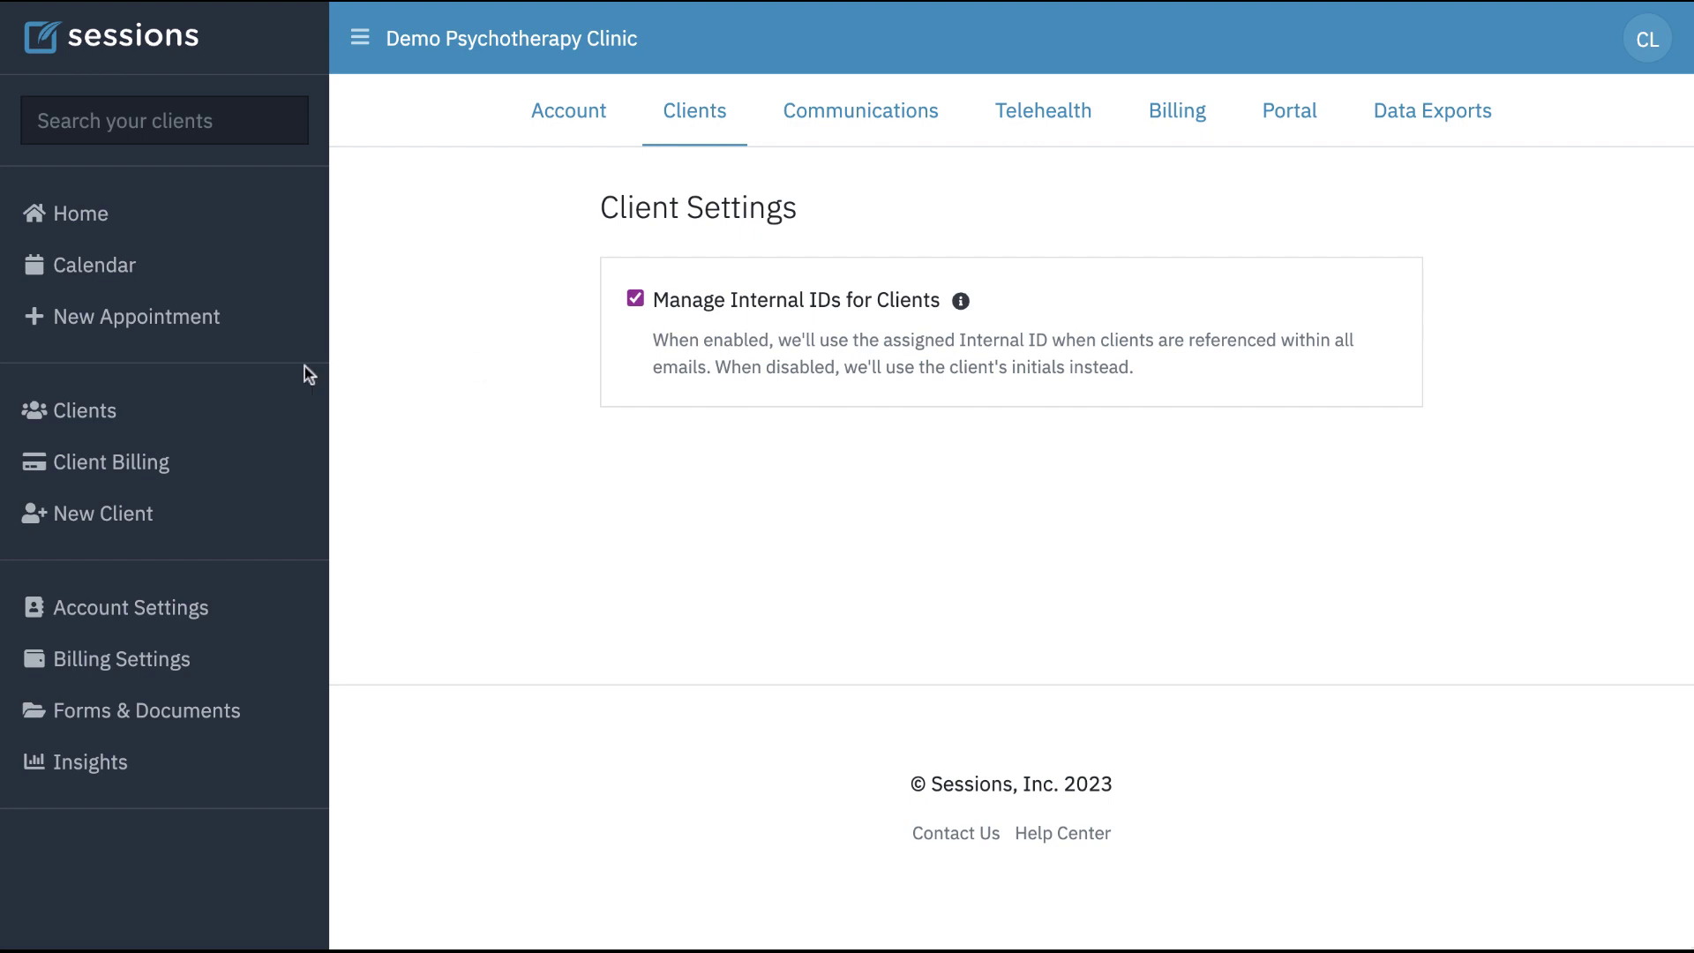
left_click(91, 423)
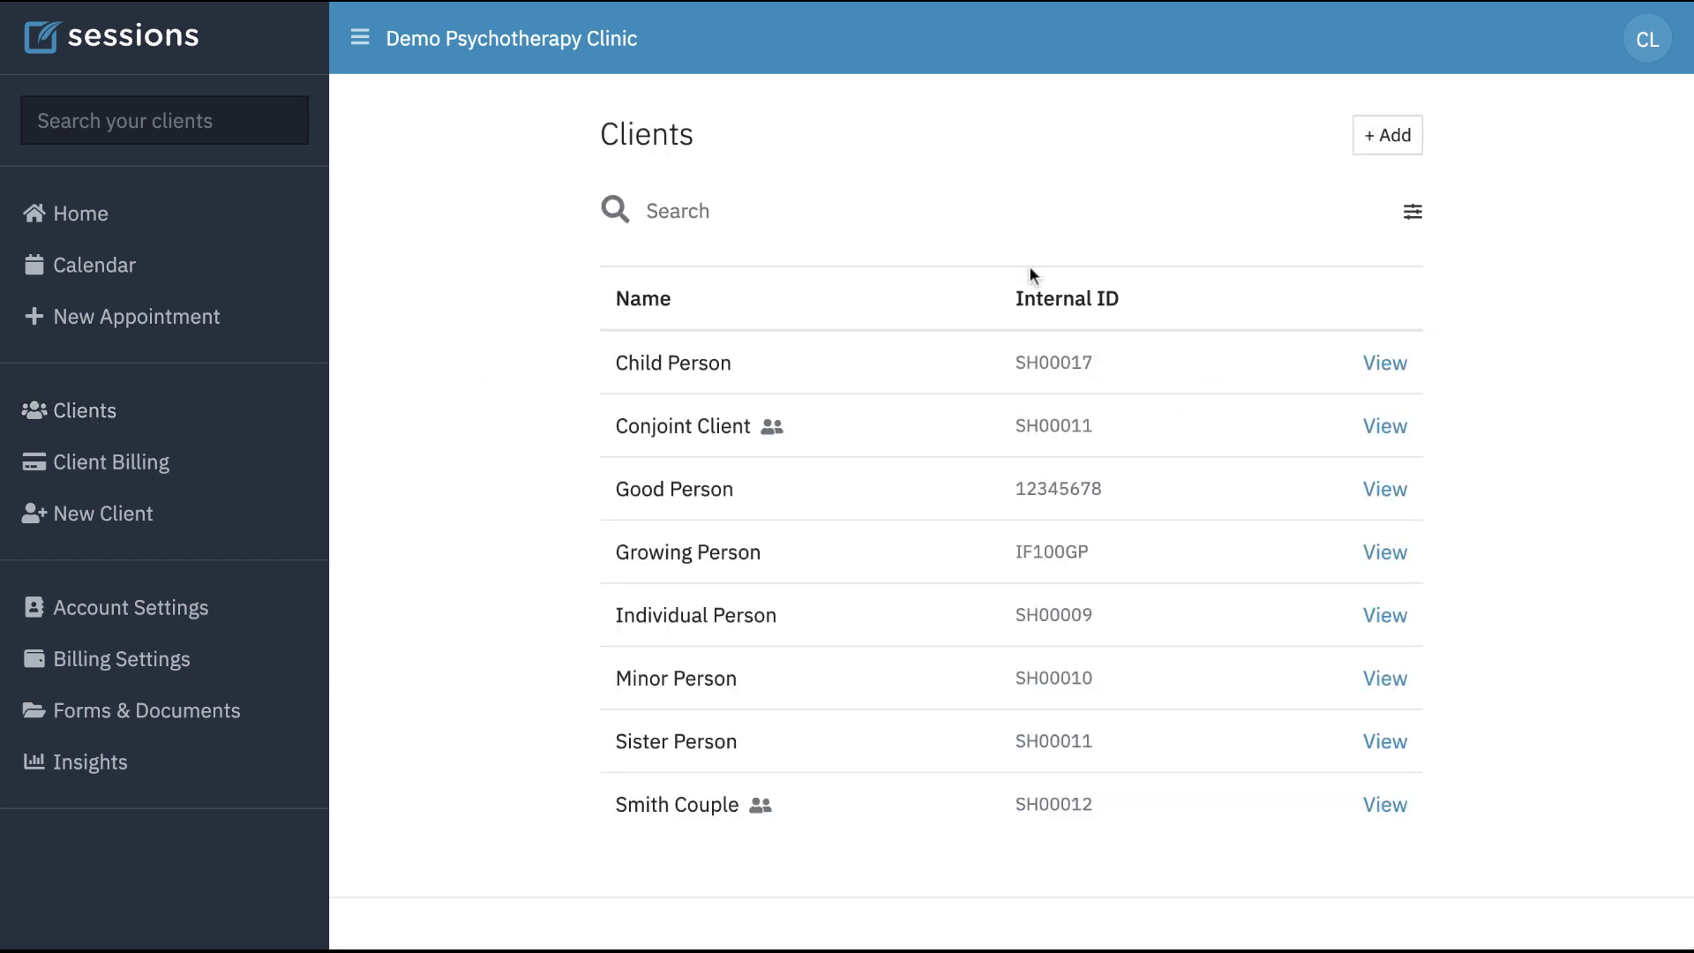
double_click(1020, 365)
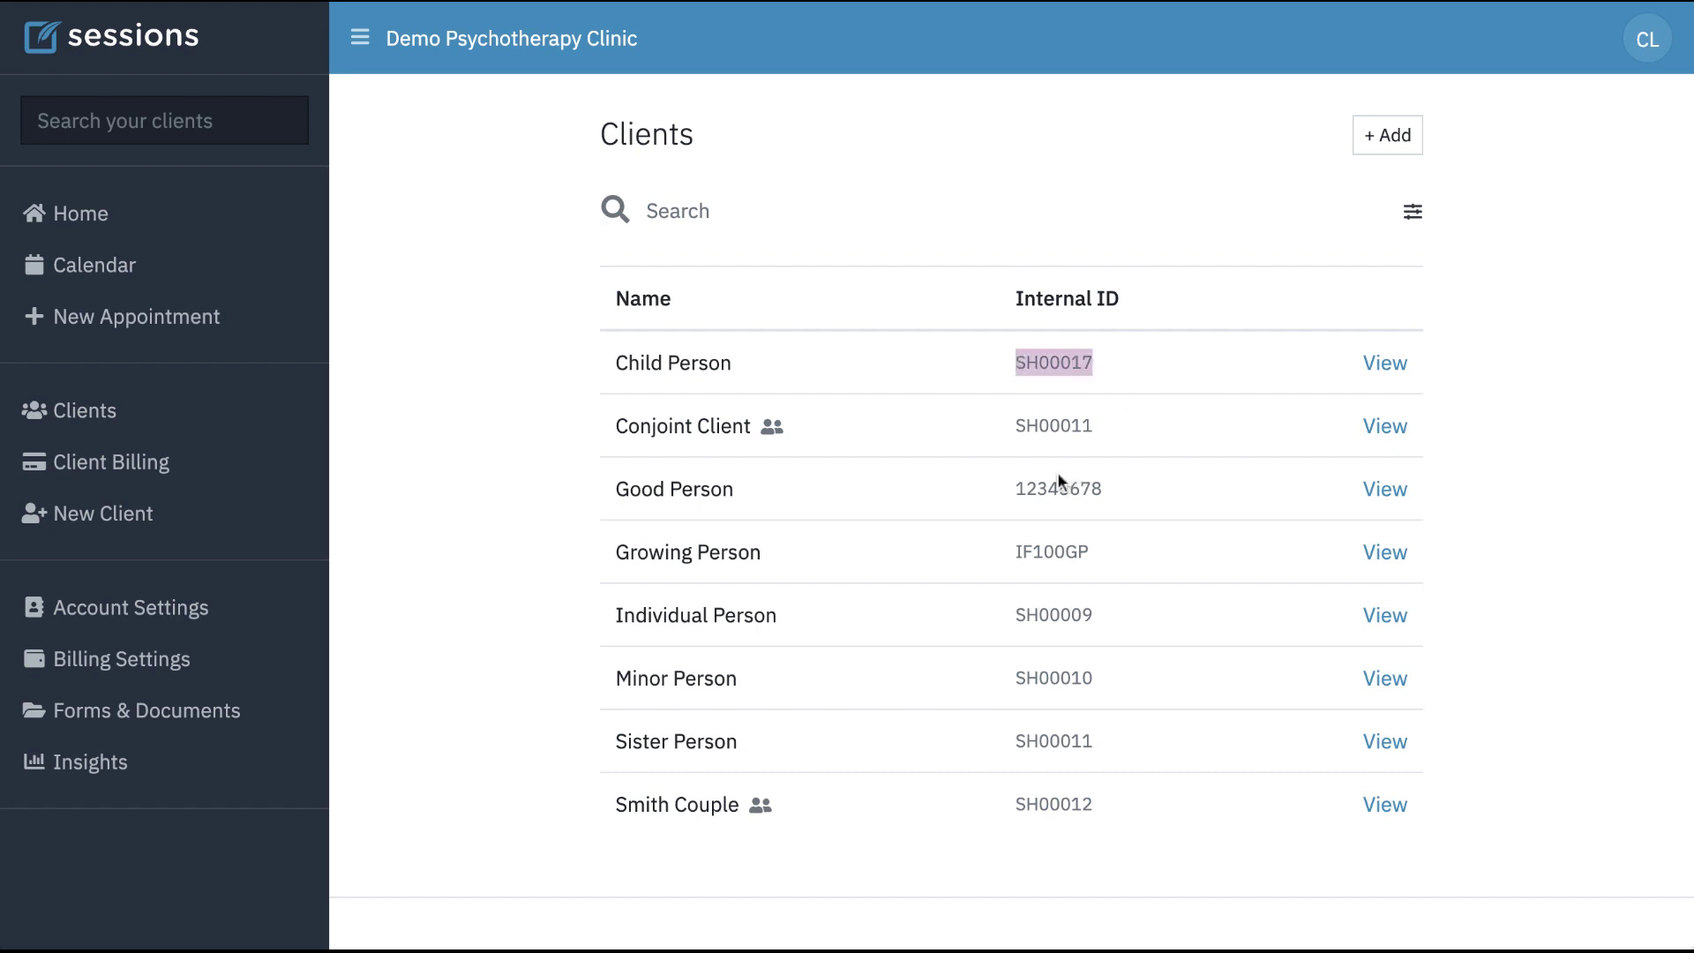
left_click(1037, 490)
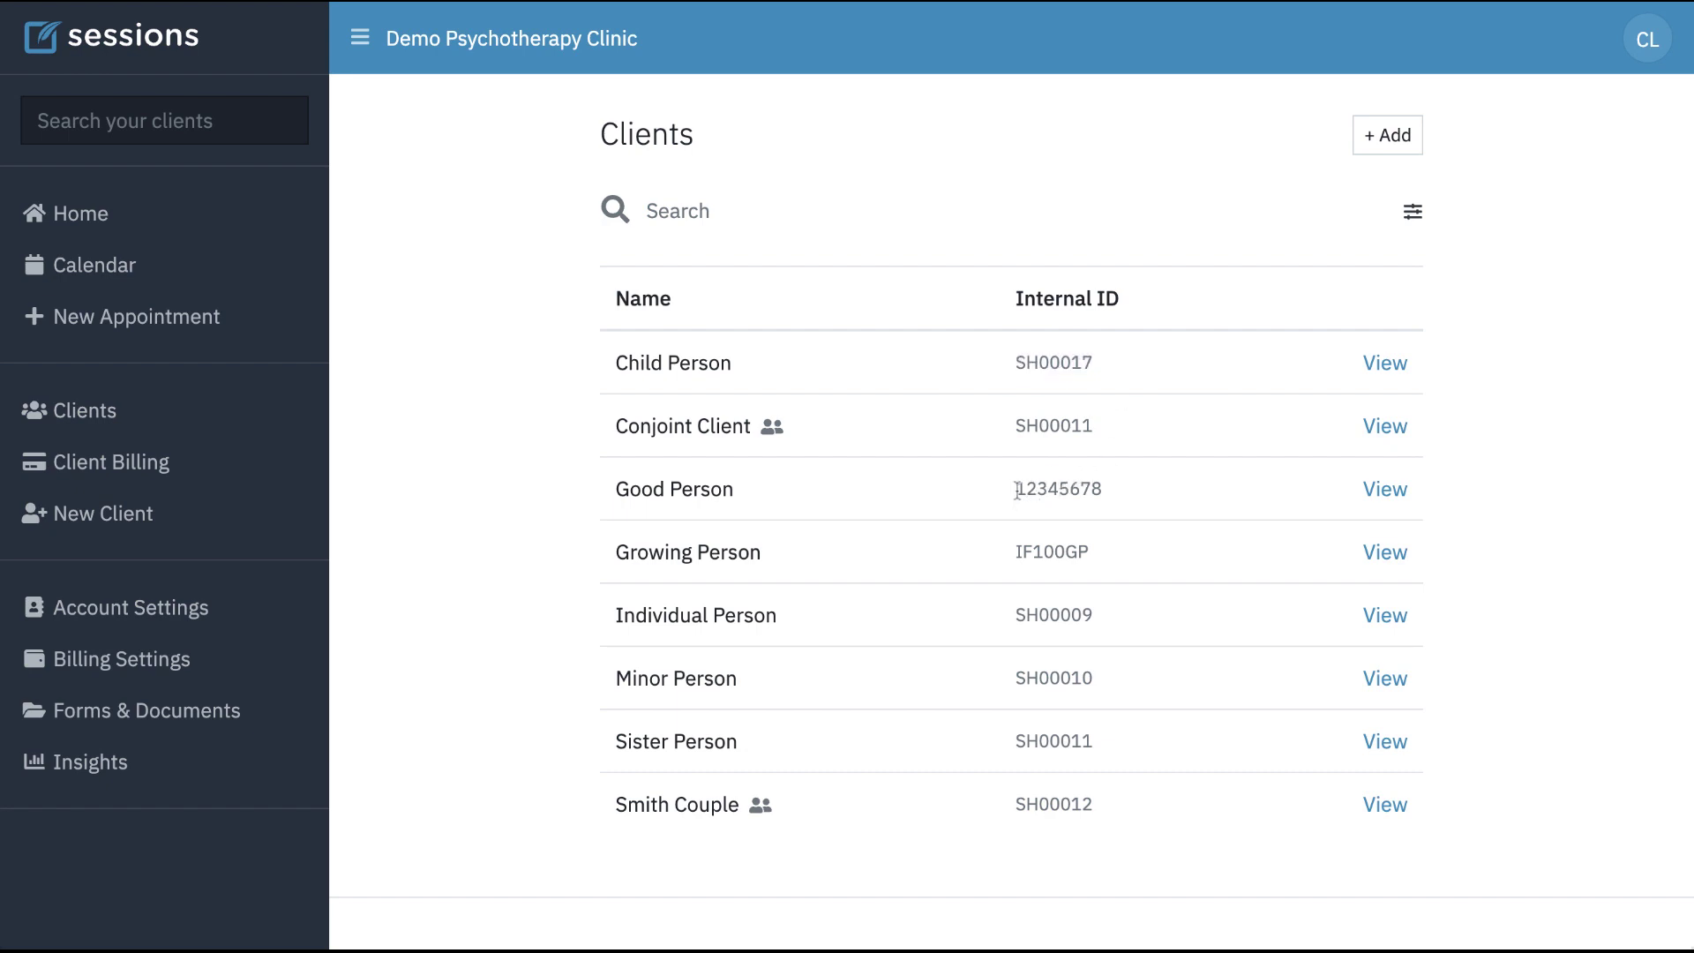
double_click(1017, 491)
left_click(1073, 511)
Enable appointment reminders in the account's communication settings, examine the email template and delivery options, and switch the reminders off again
left_click(142, 617)
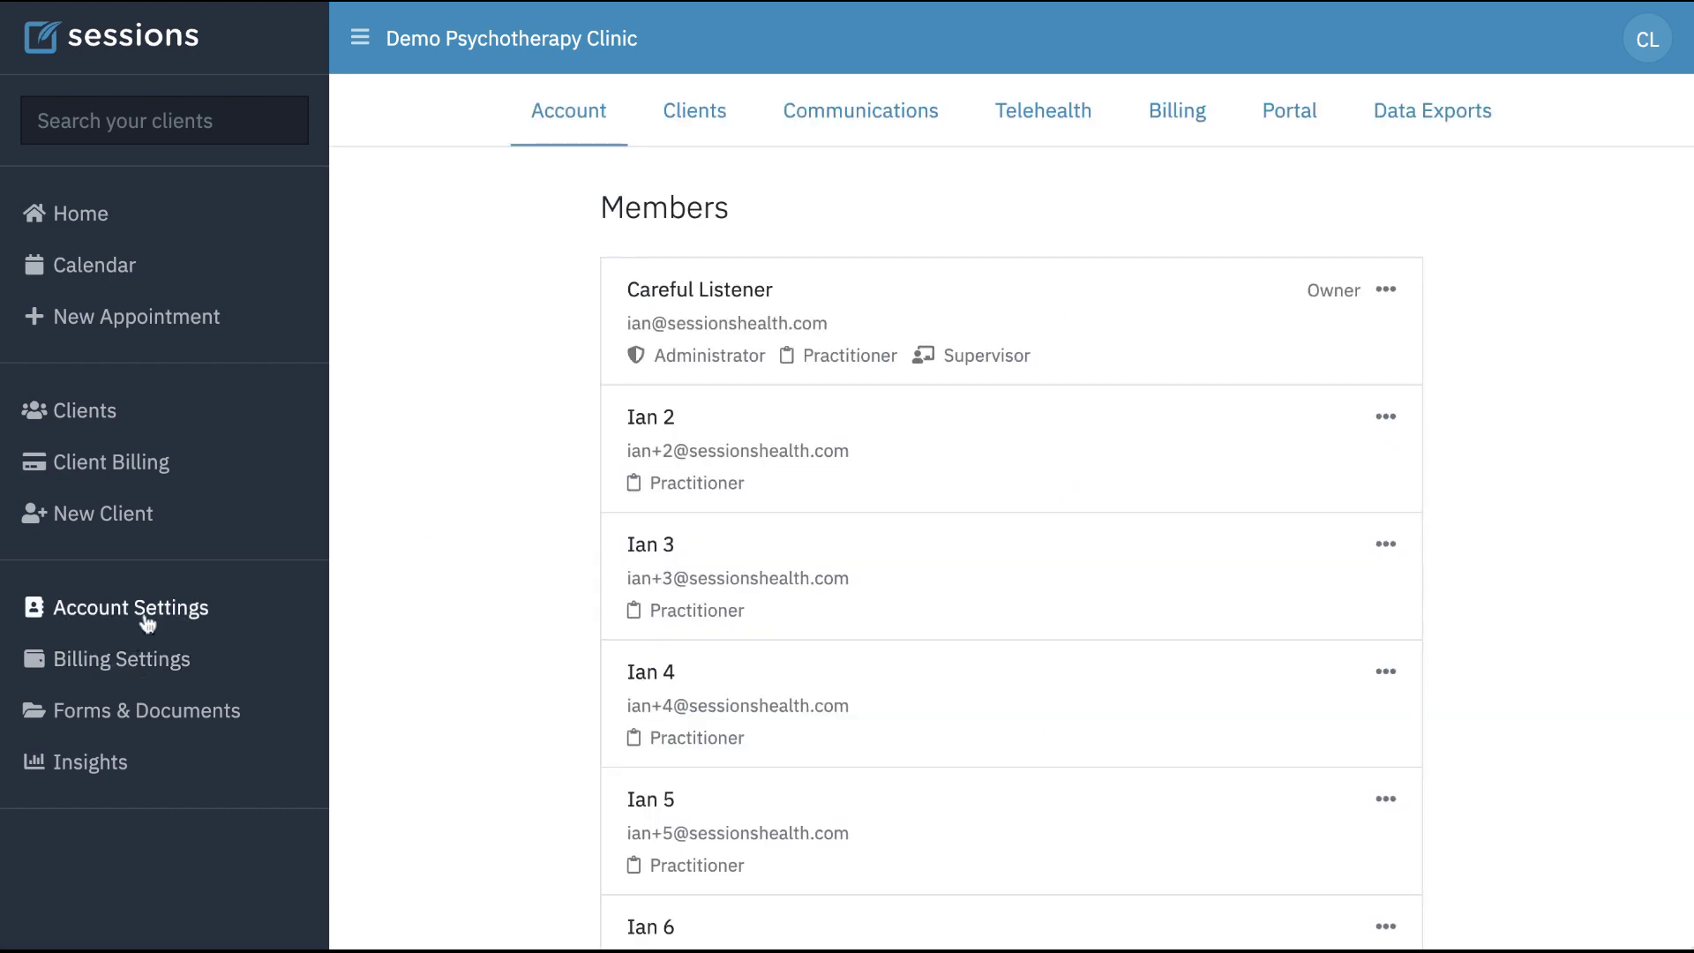
left_click(860, 127)
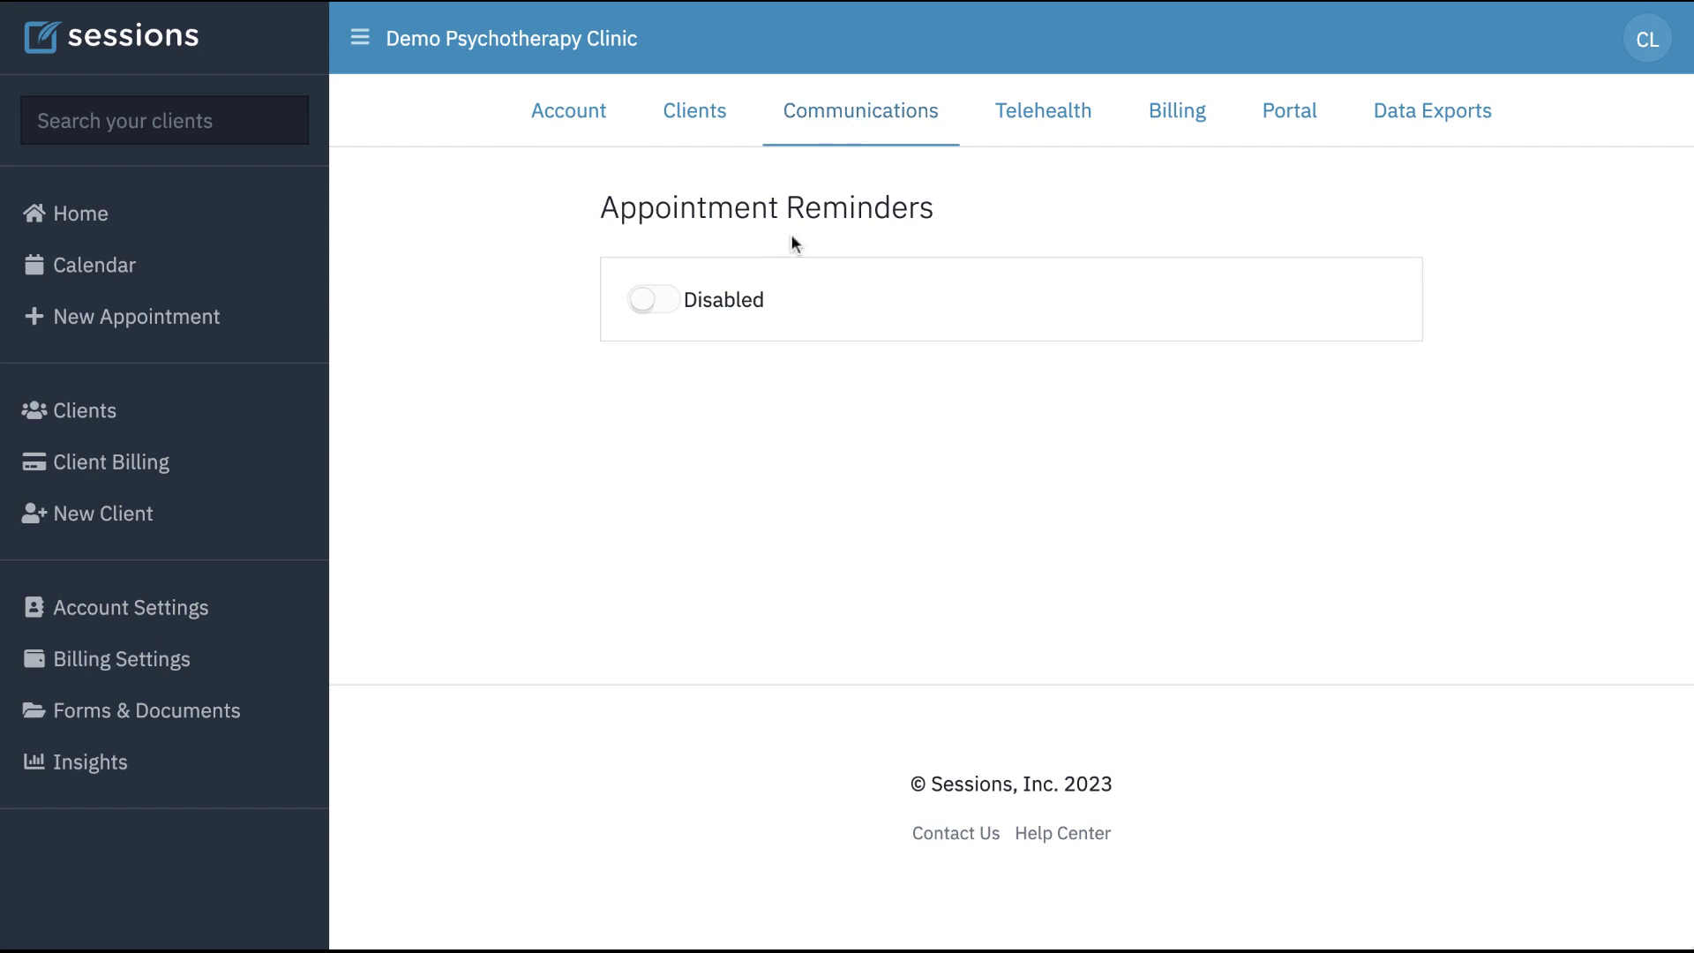
left_click(646, 304)
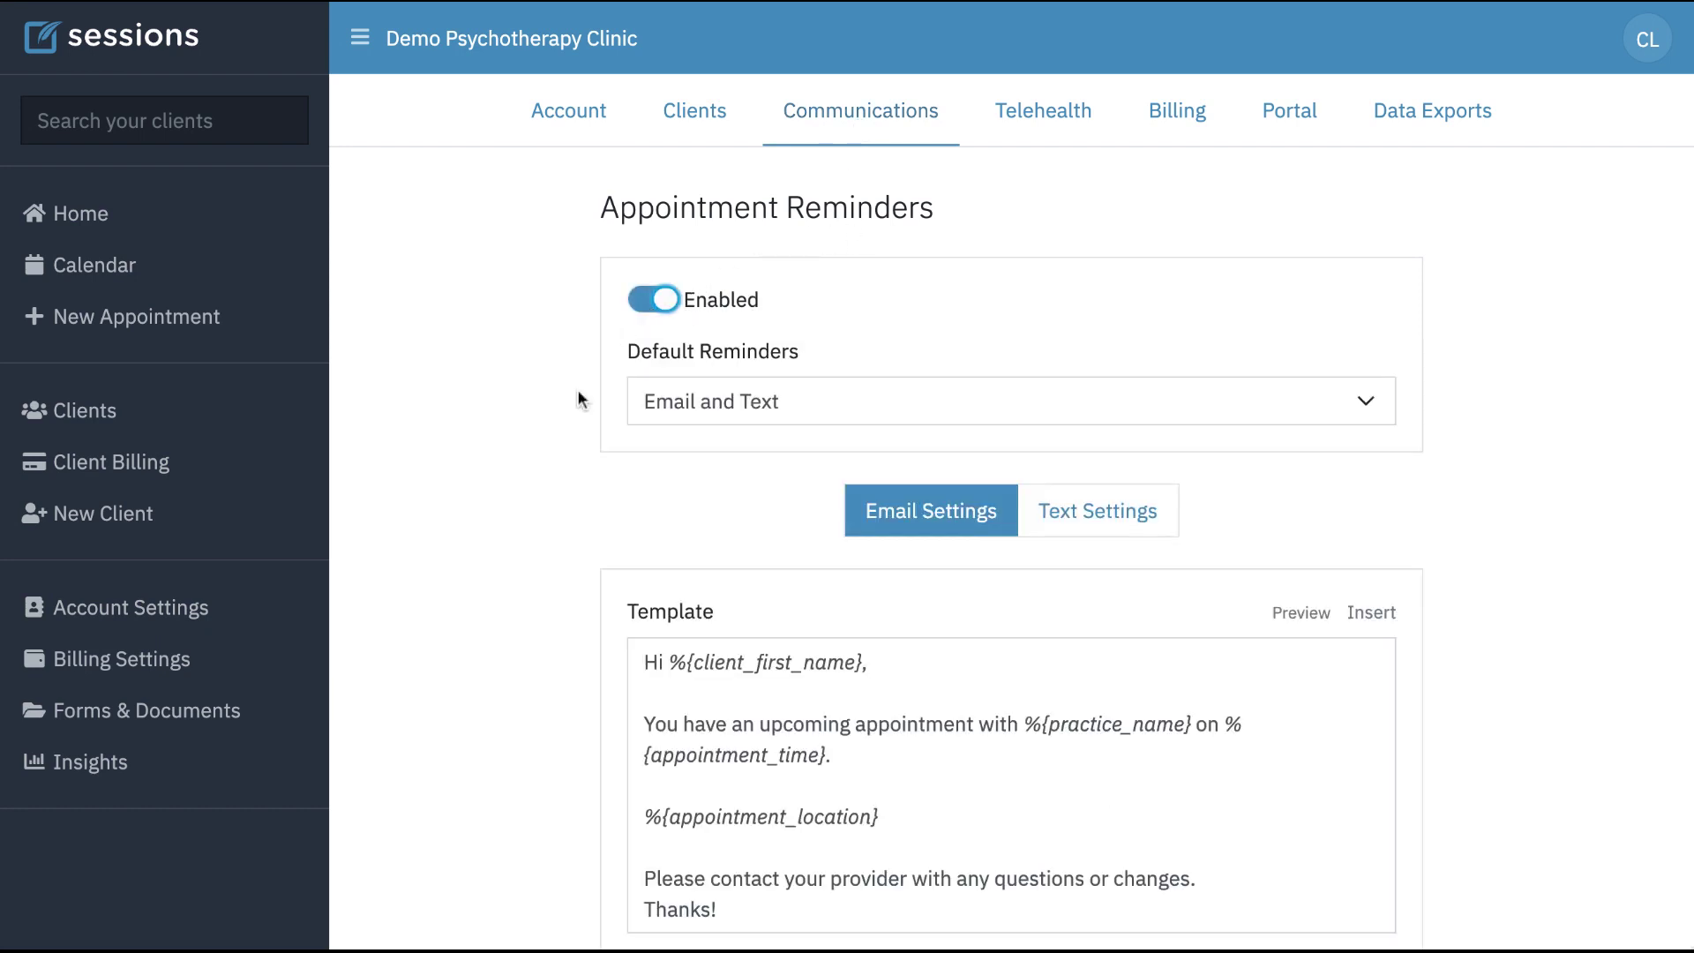
scroll(543, 525, "down", 6)
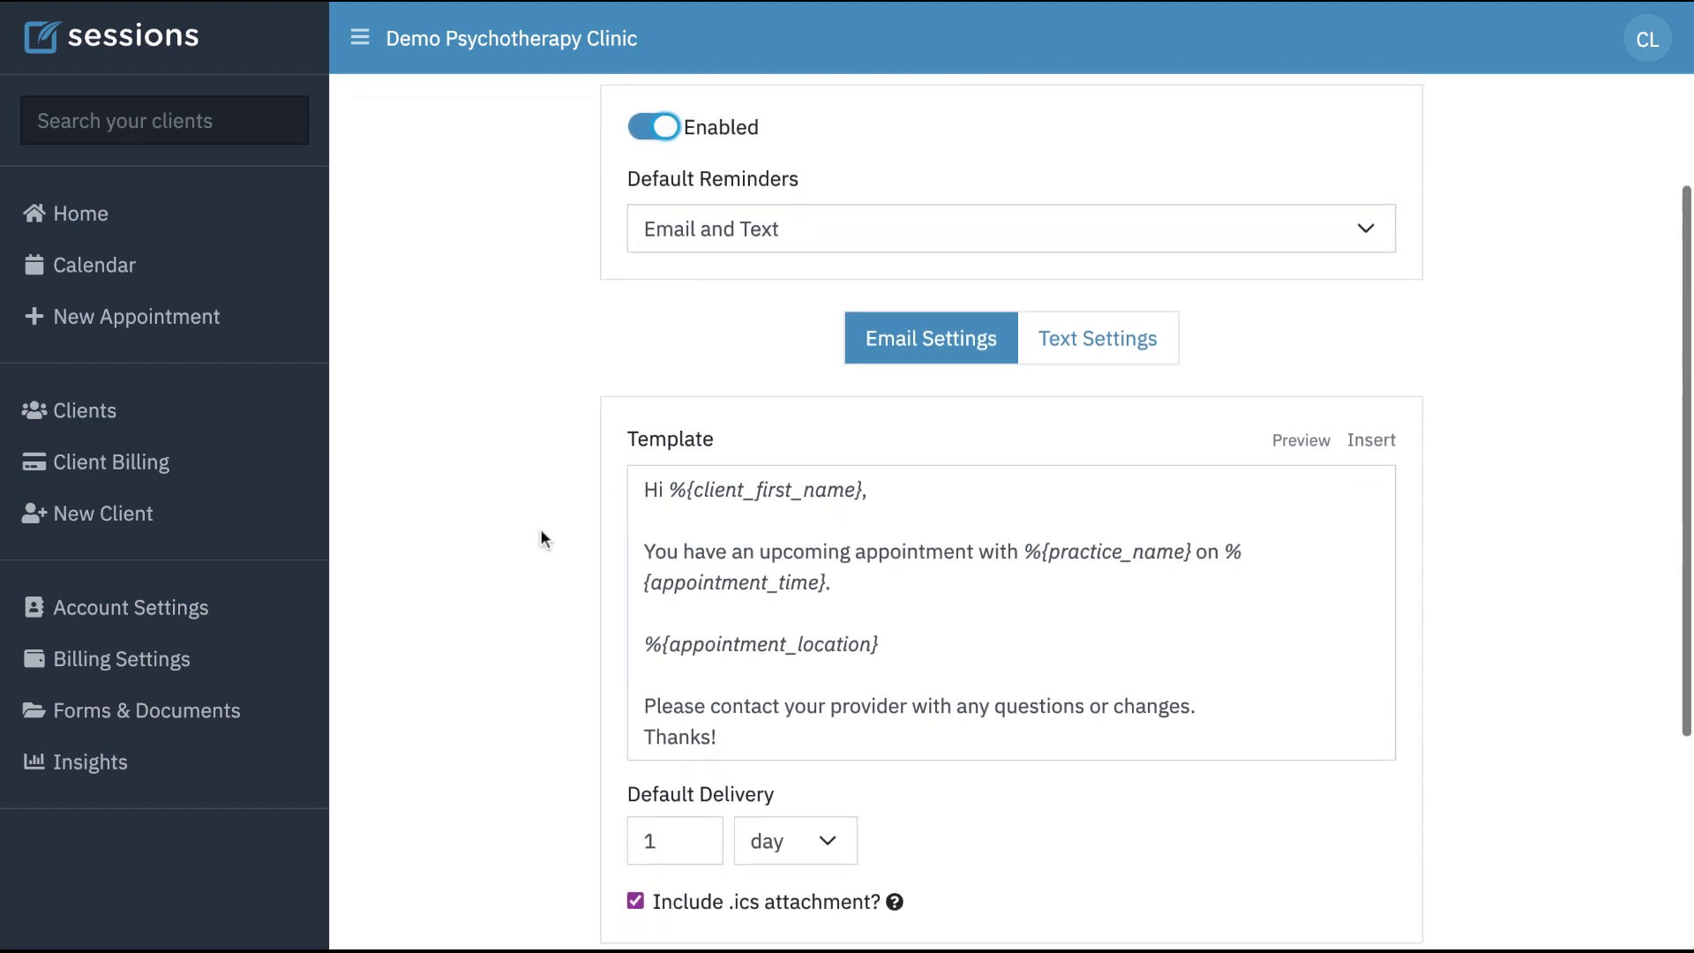
scroll(542, 539, "up", 3)
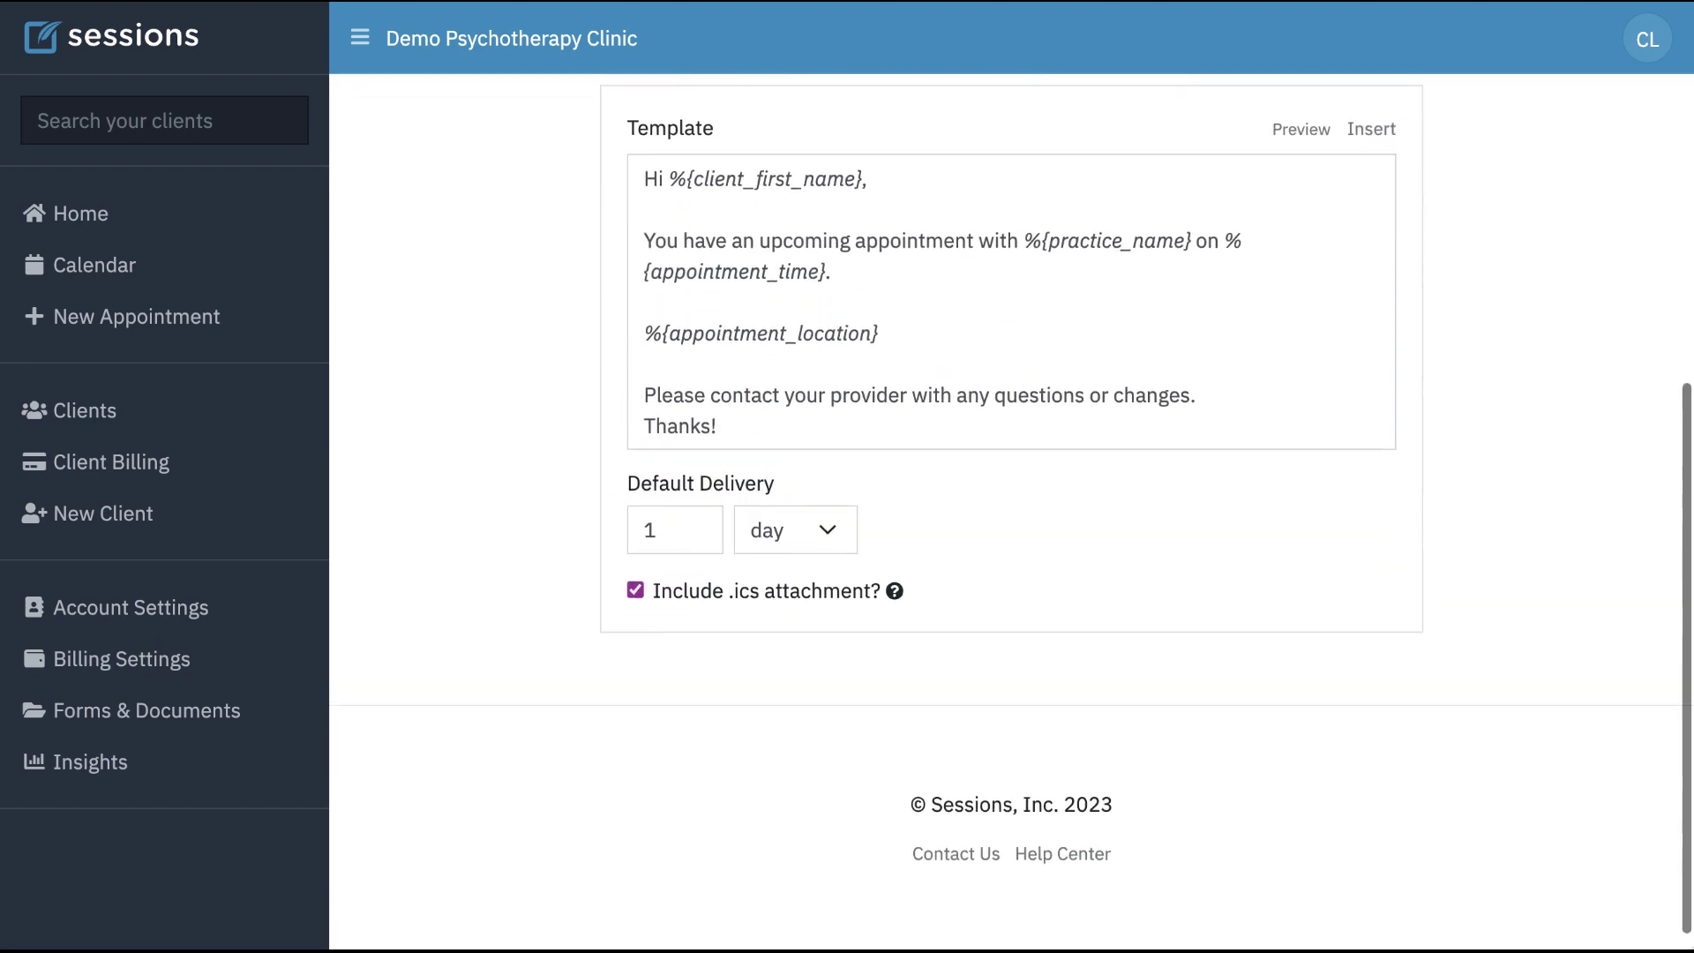
scroll(1011, 494, "up", 3)
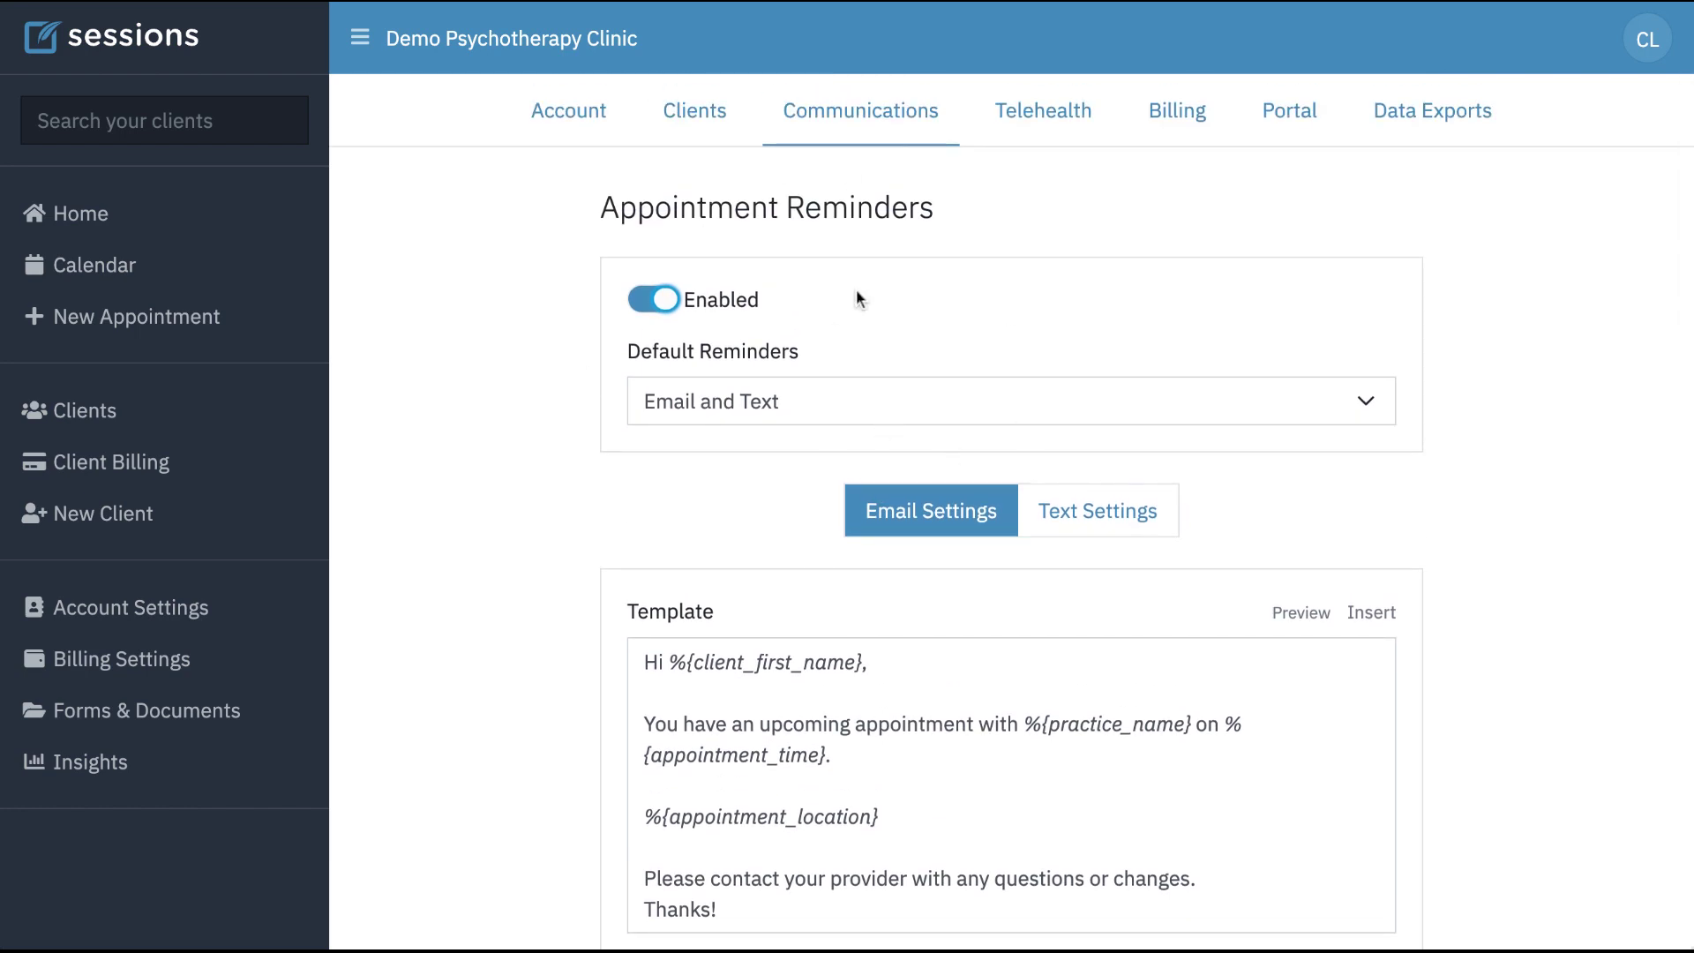
left_click(653, 299)
Examine the telehealth settings with each practitioner's link and additional instructions
left_click(1056, 120)
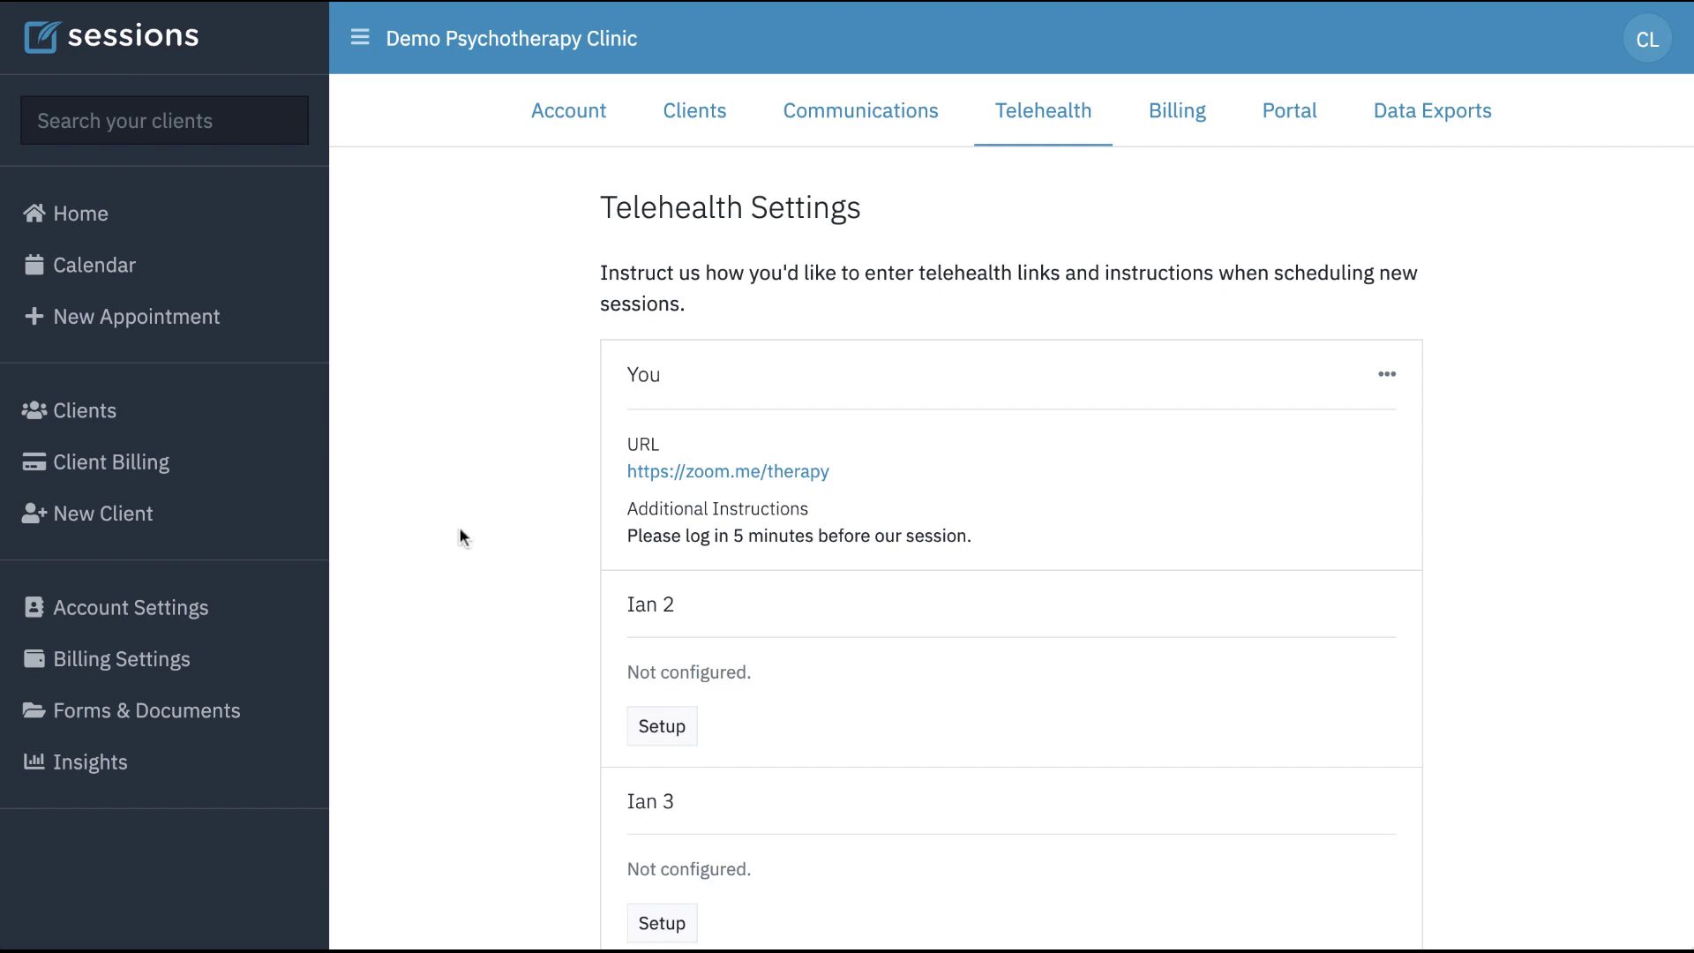
scroll(494, 655, "down", 5)
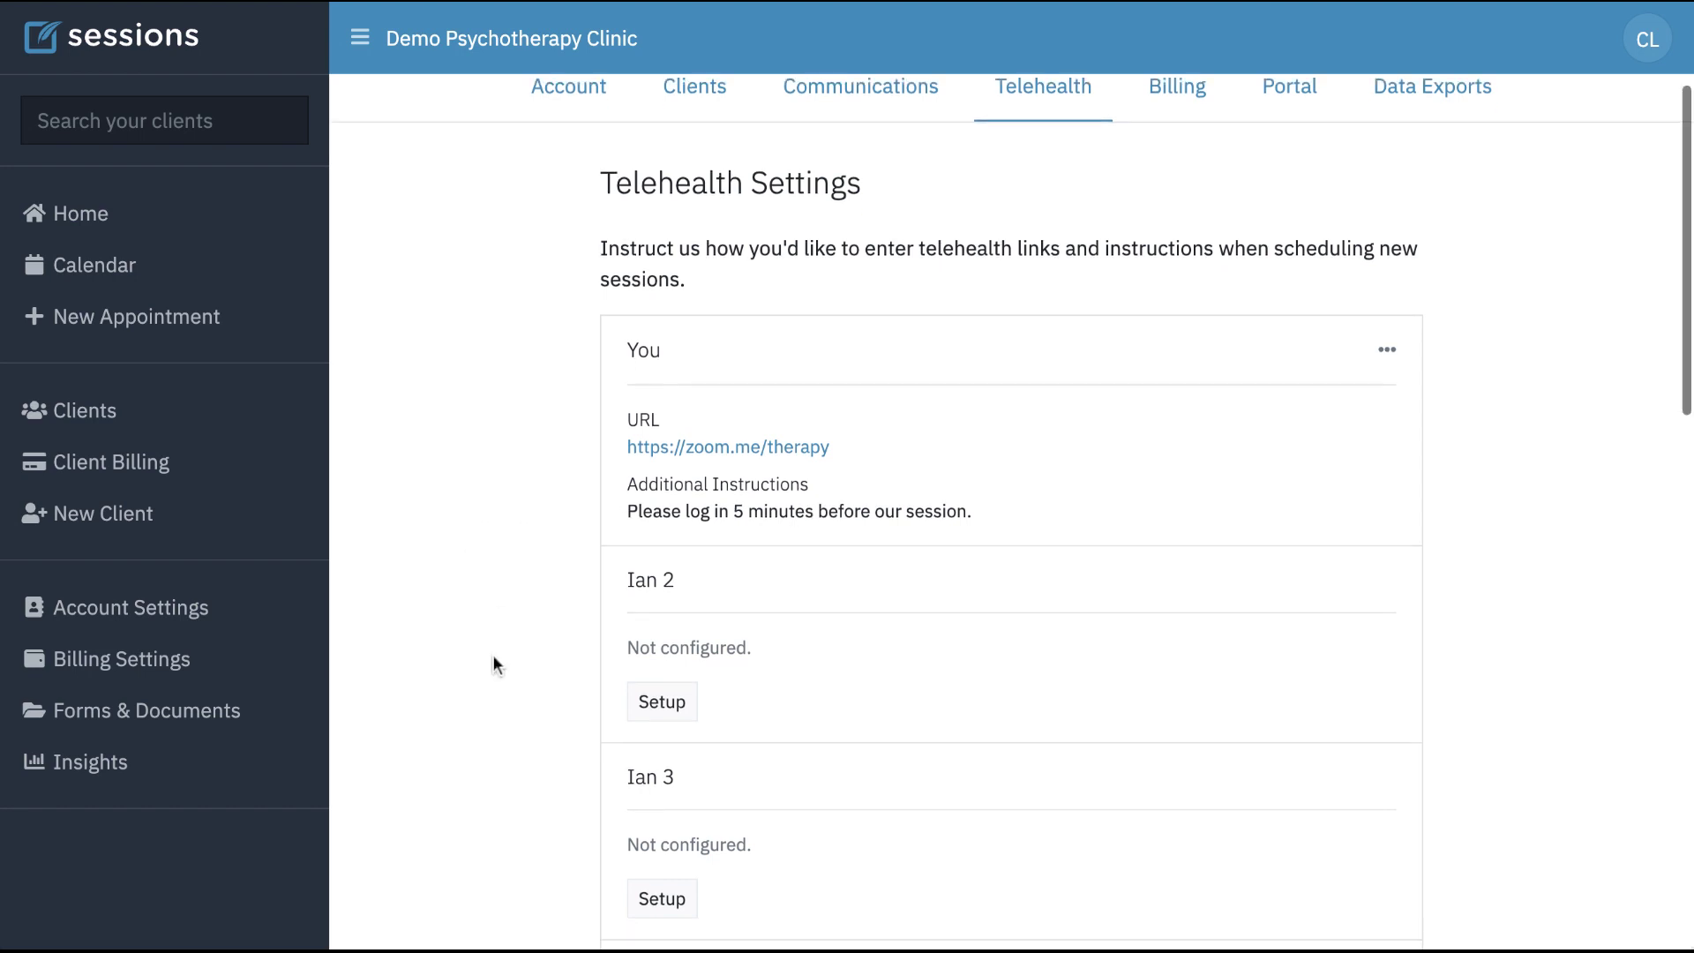
scroll(494, 656, "up", 5)
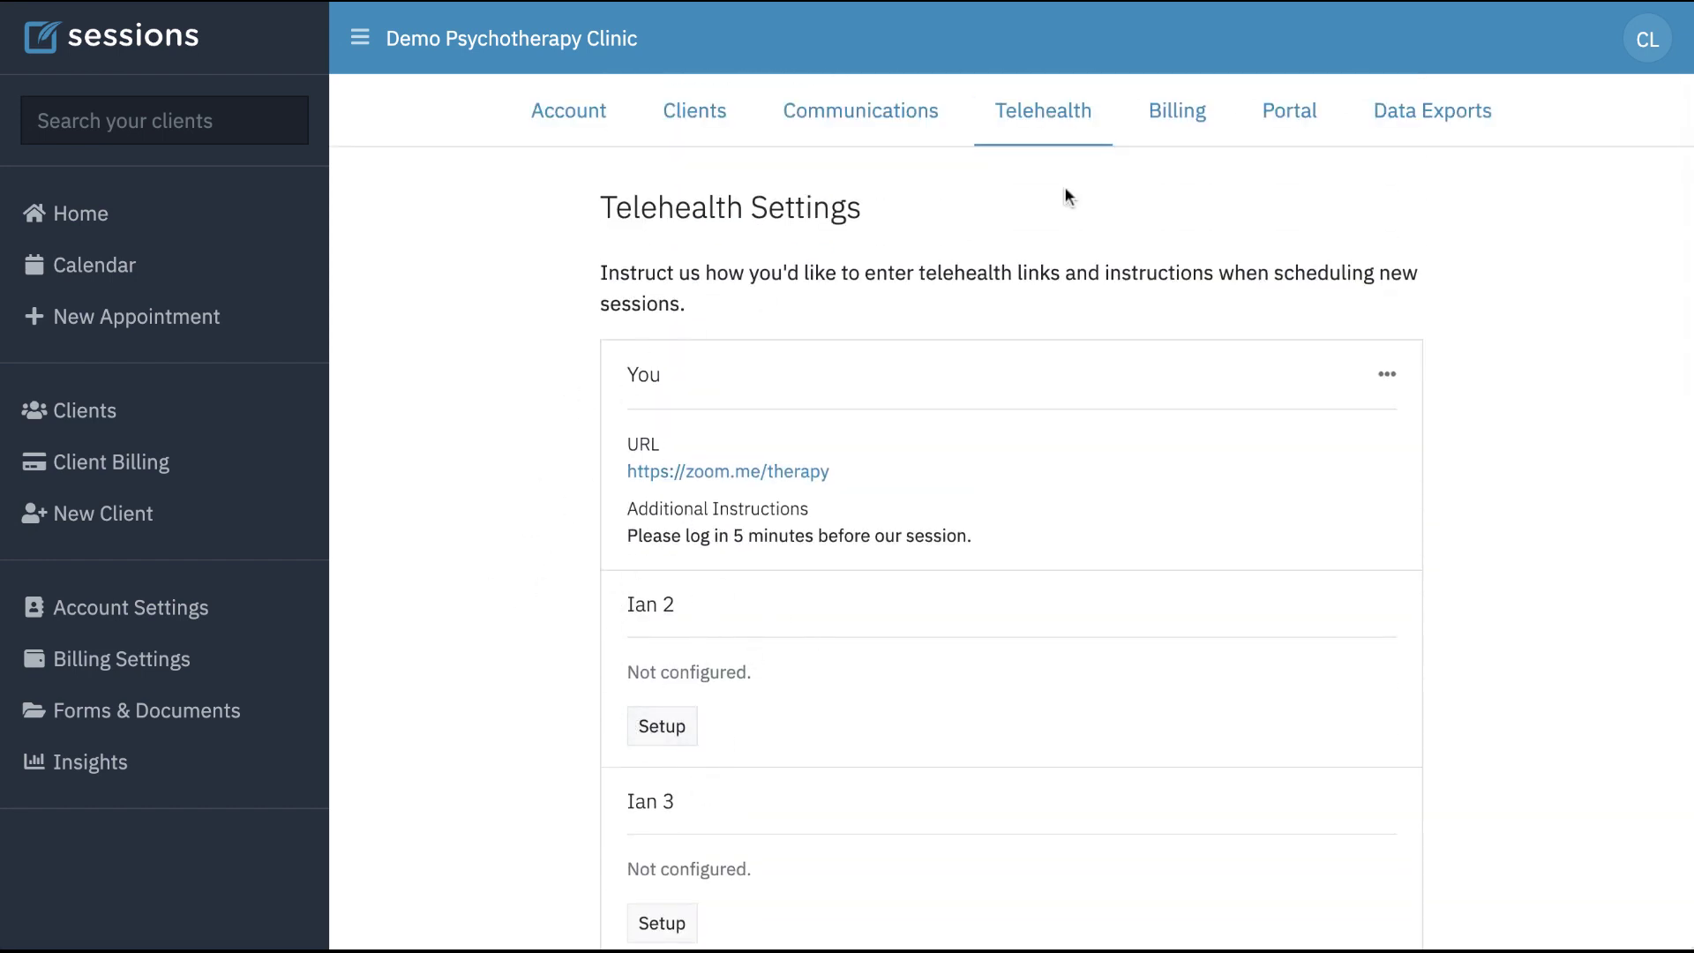
Copy the referral link from the account's billing settings and look through the invoices
left_click(1184, 128)
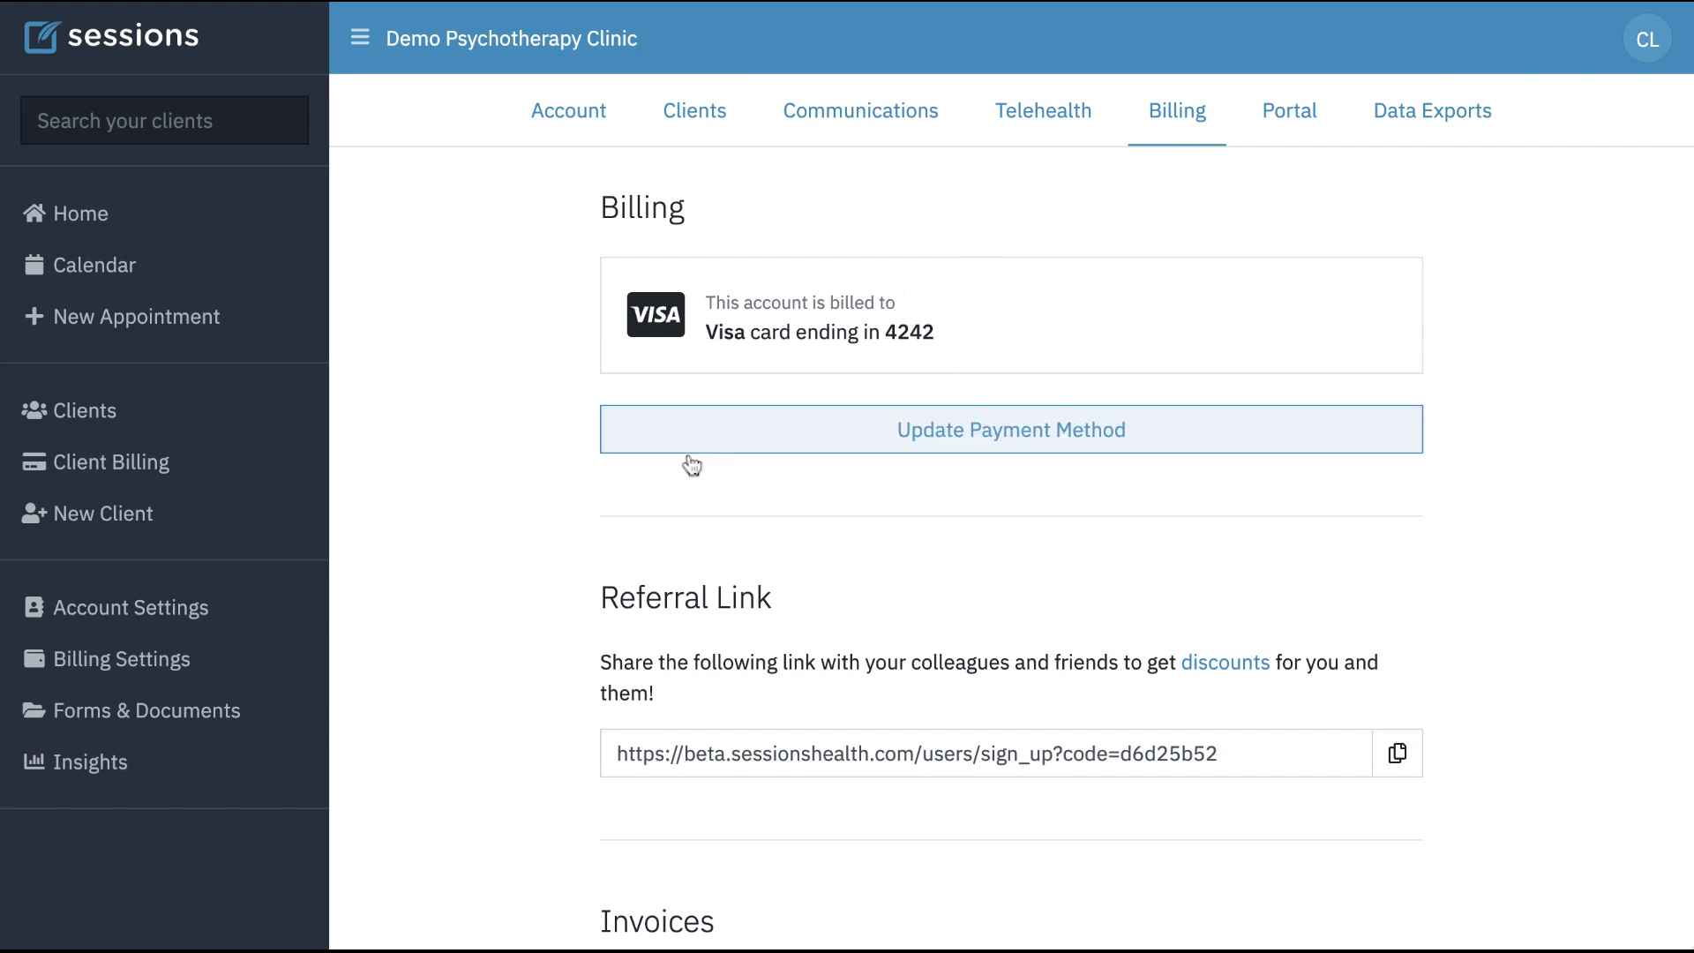
scroll(598, 543, "down", 2)
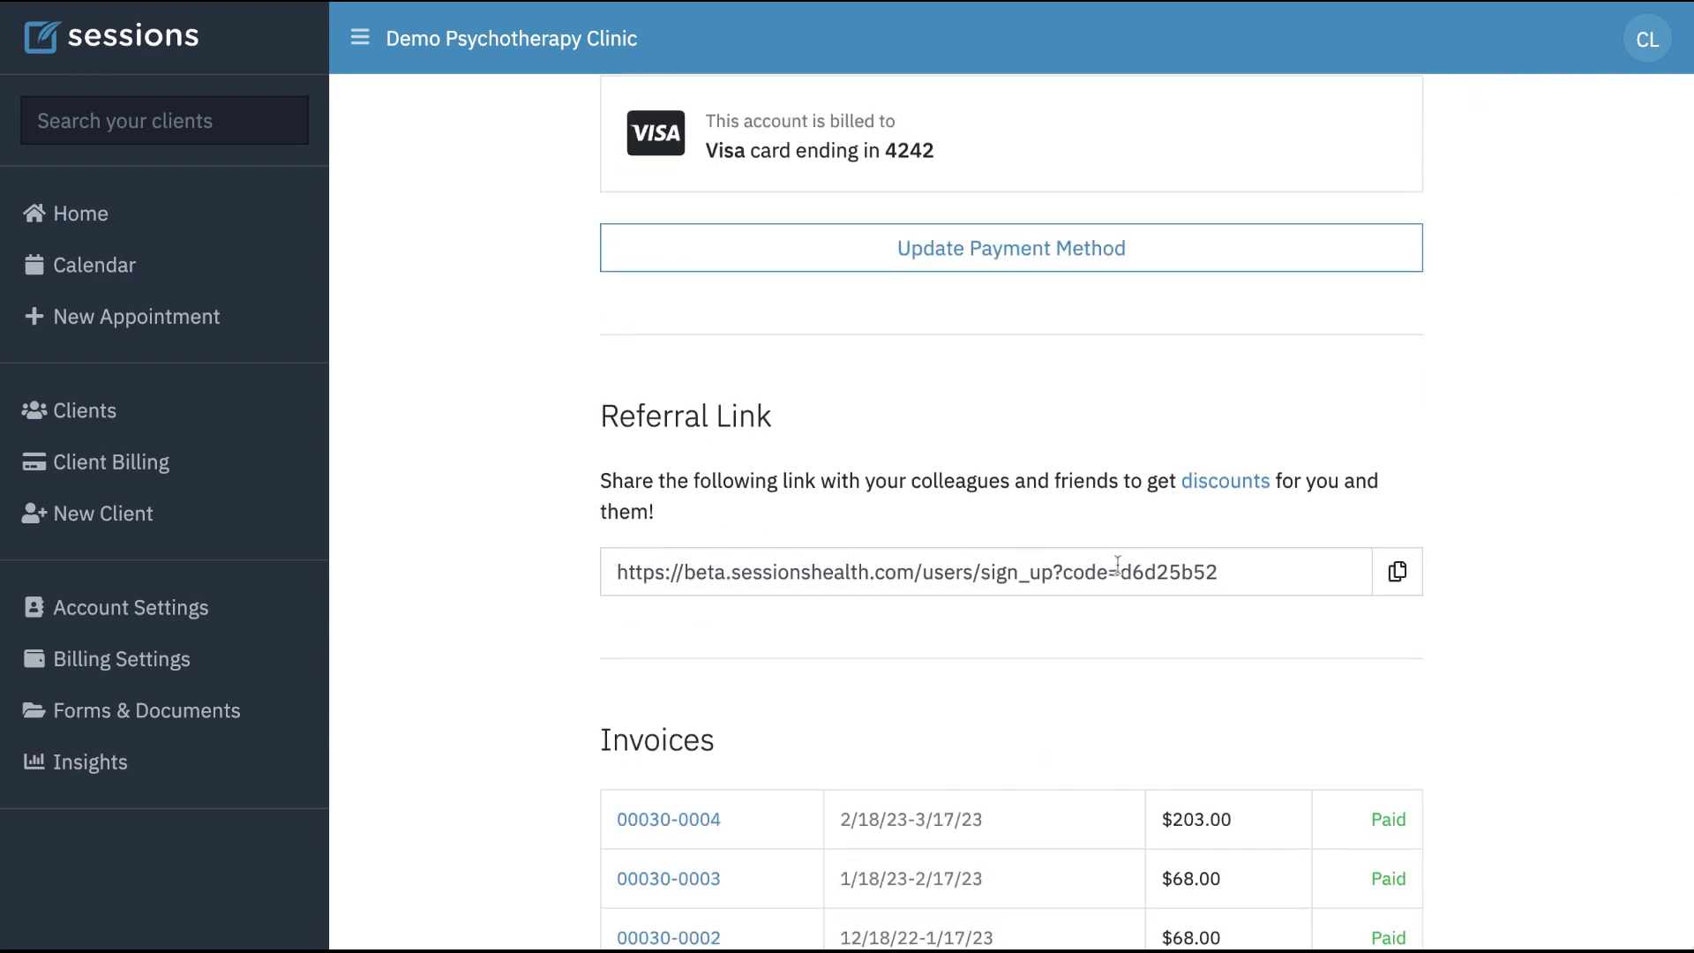
left_click(1396, 578)
mouse_move(1184, 483)
scroll(913, 541, "down", 4)
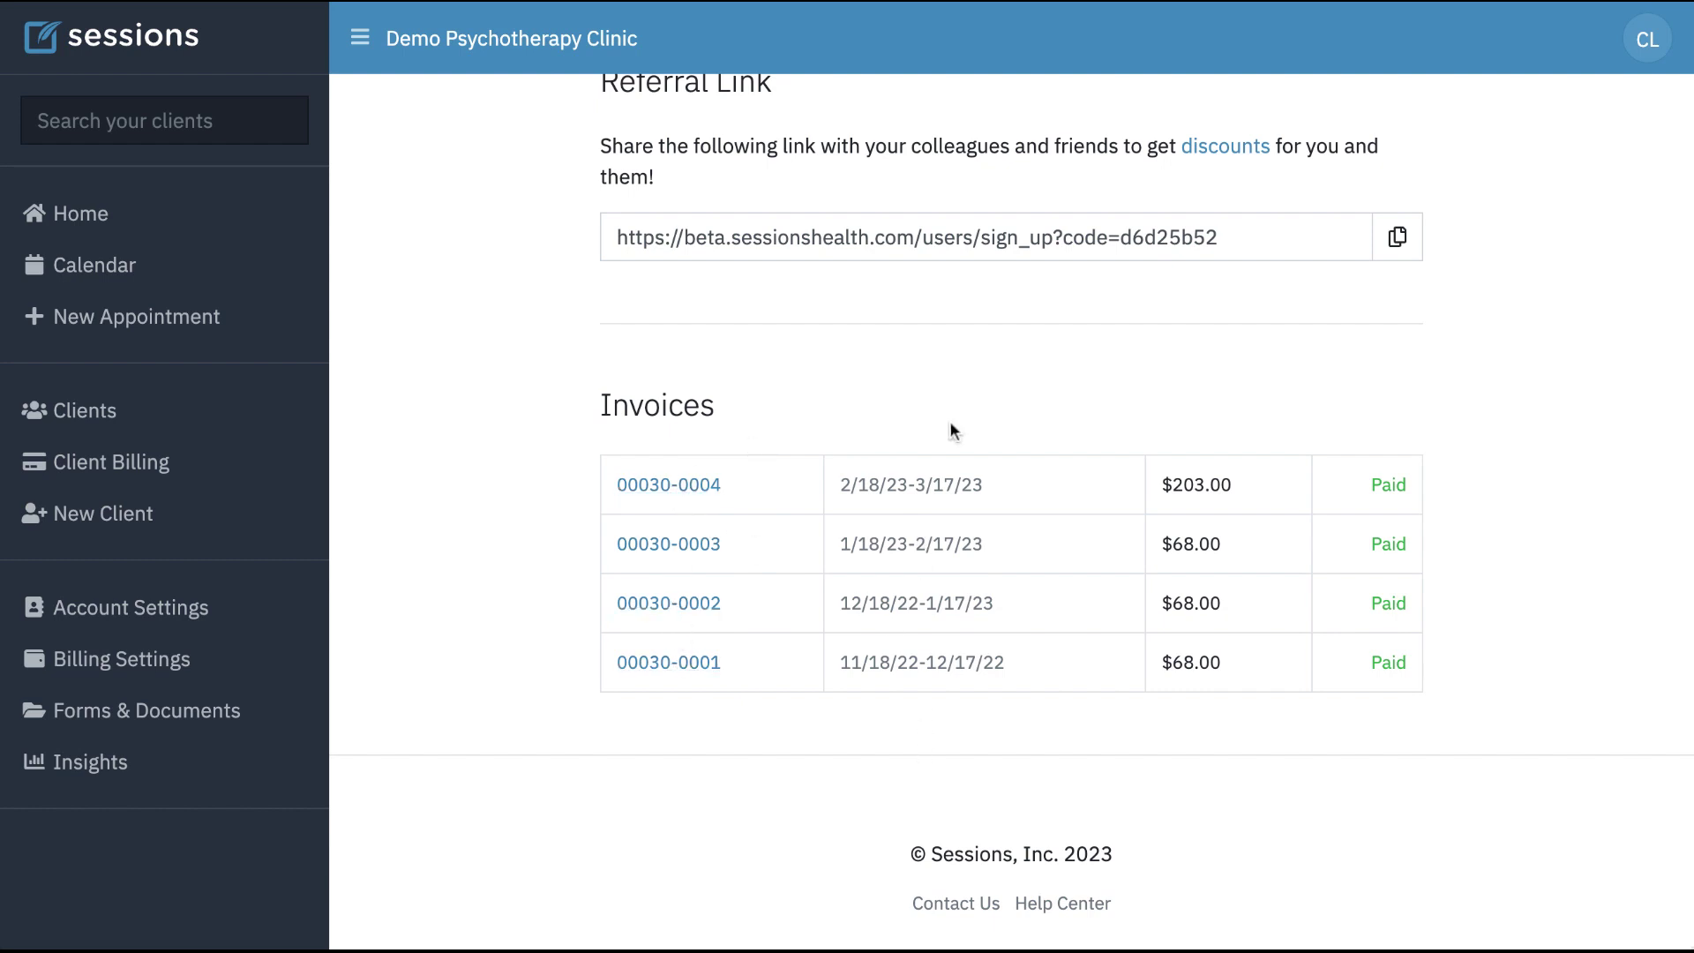
scroll(950, 421, "up", 6)
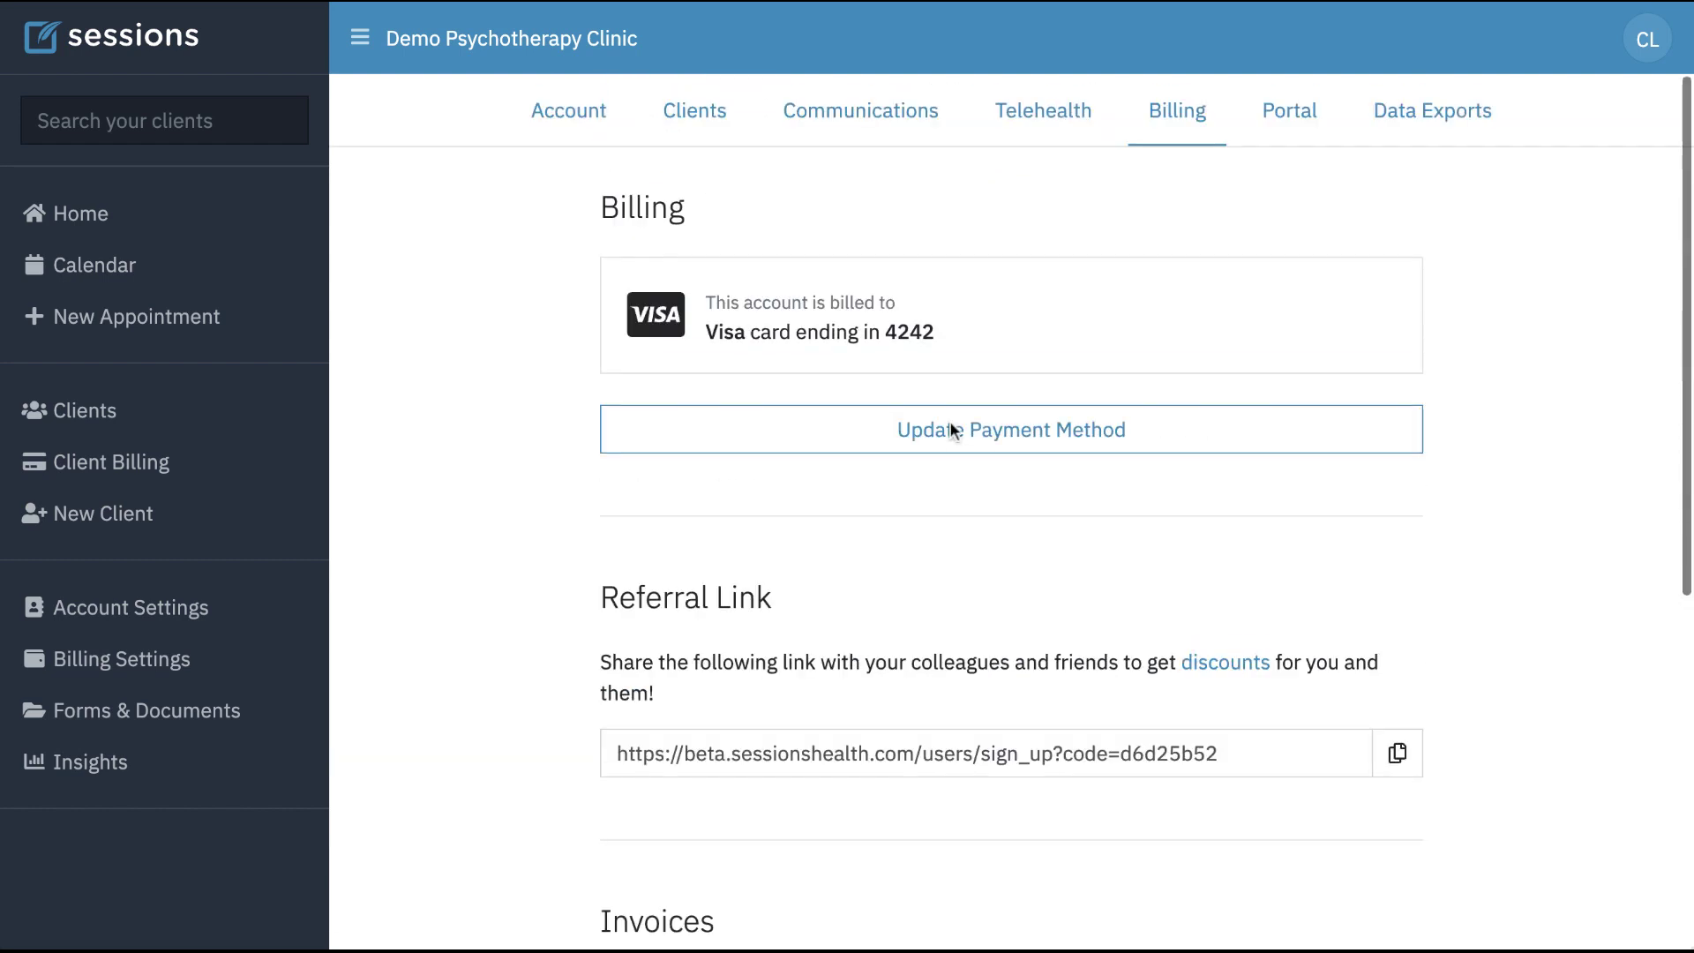
Turn on the client portal and review its features, default client information, consent and intake forms, and shared documents
left_click(1292, 112)
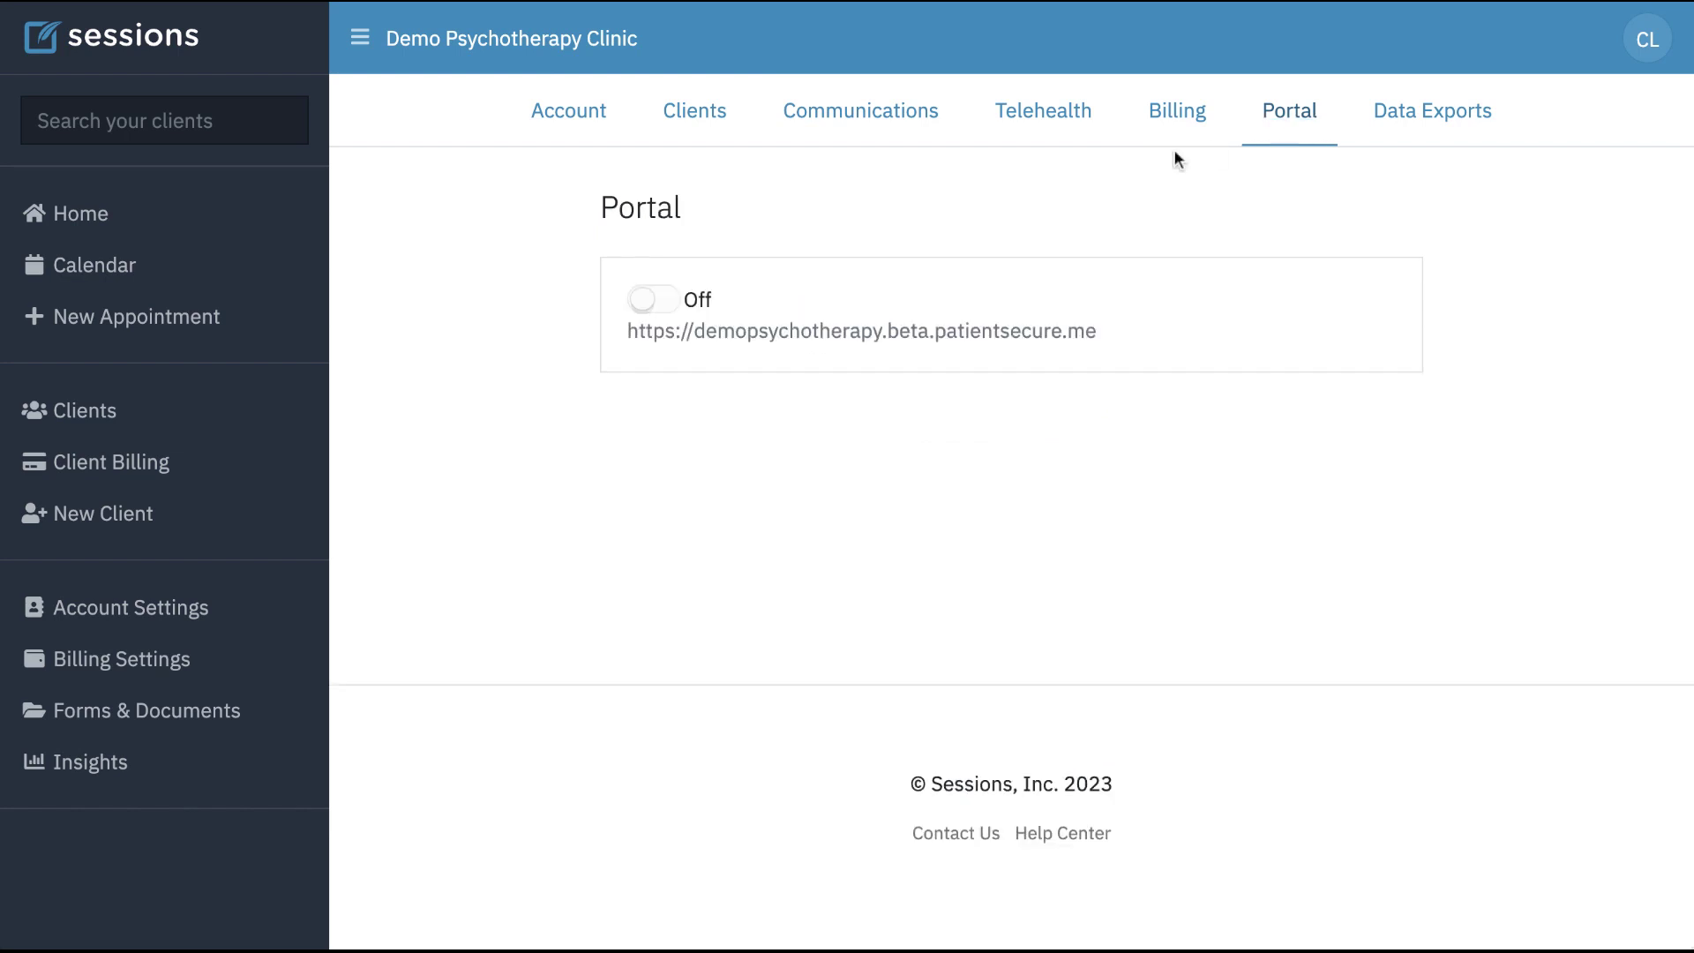
left_click(643, 309)
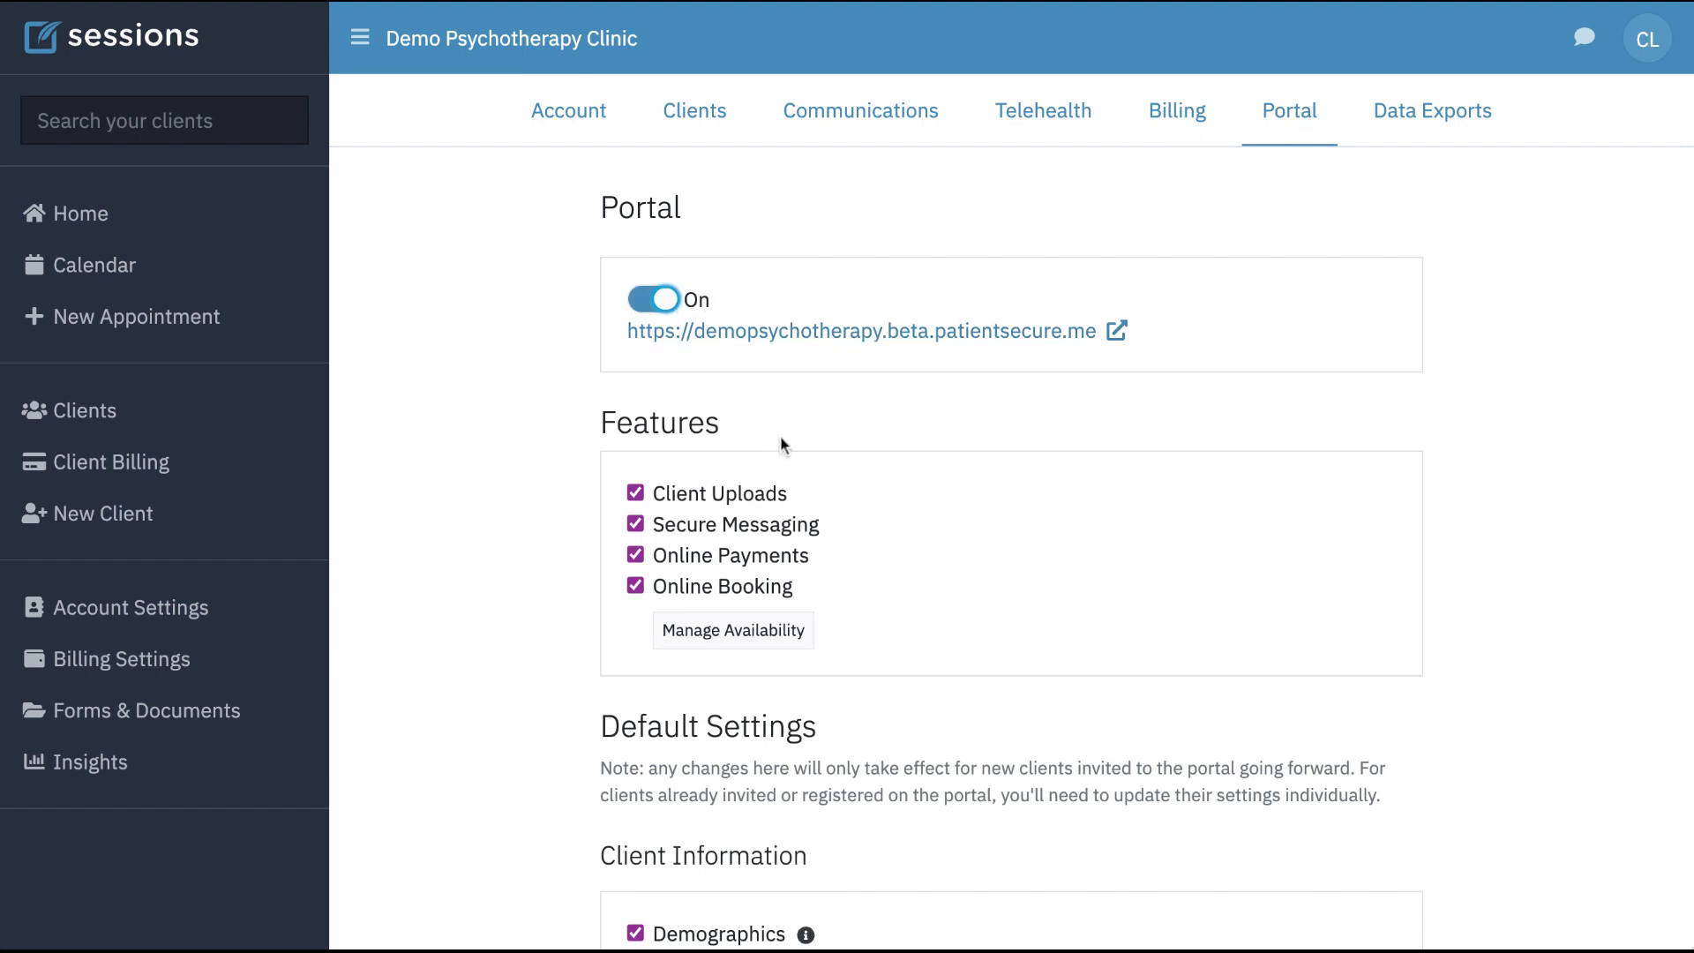
scroll(775, 647, "down", 7)
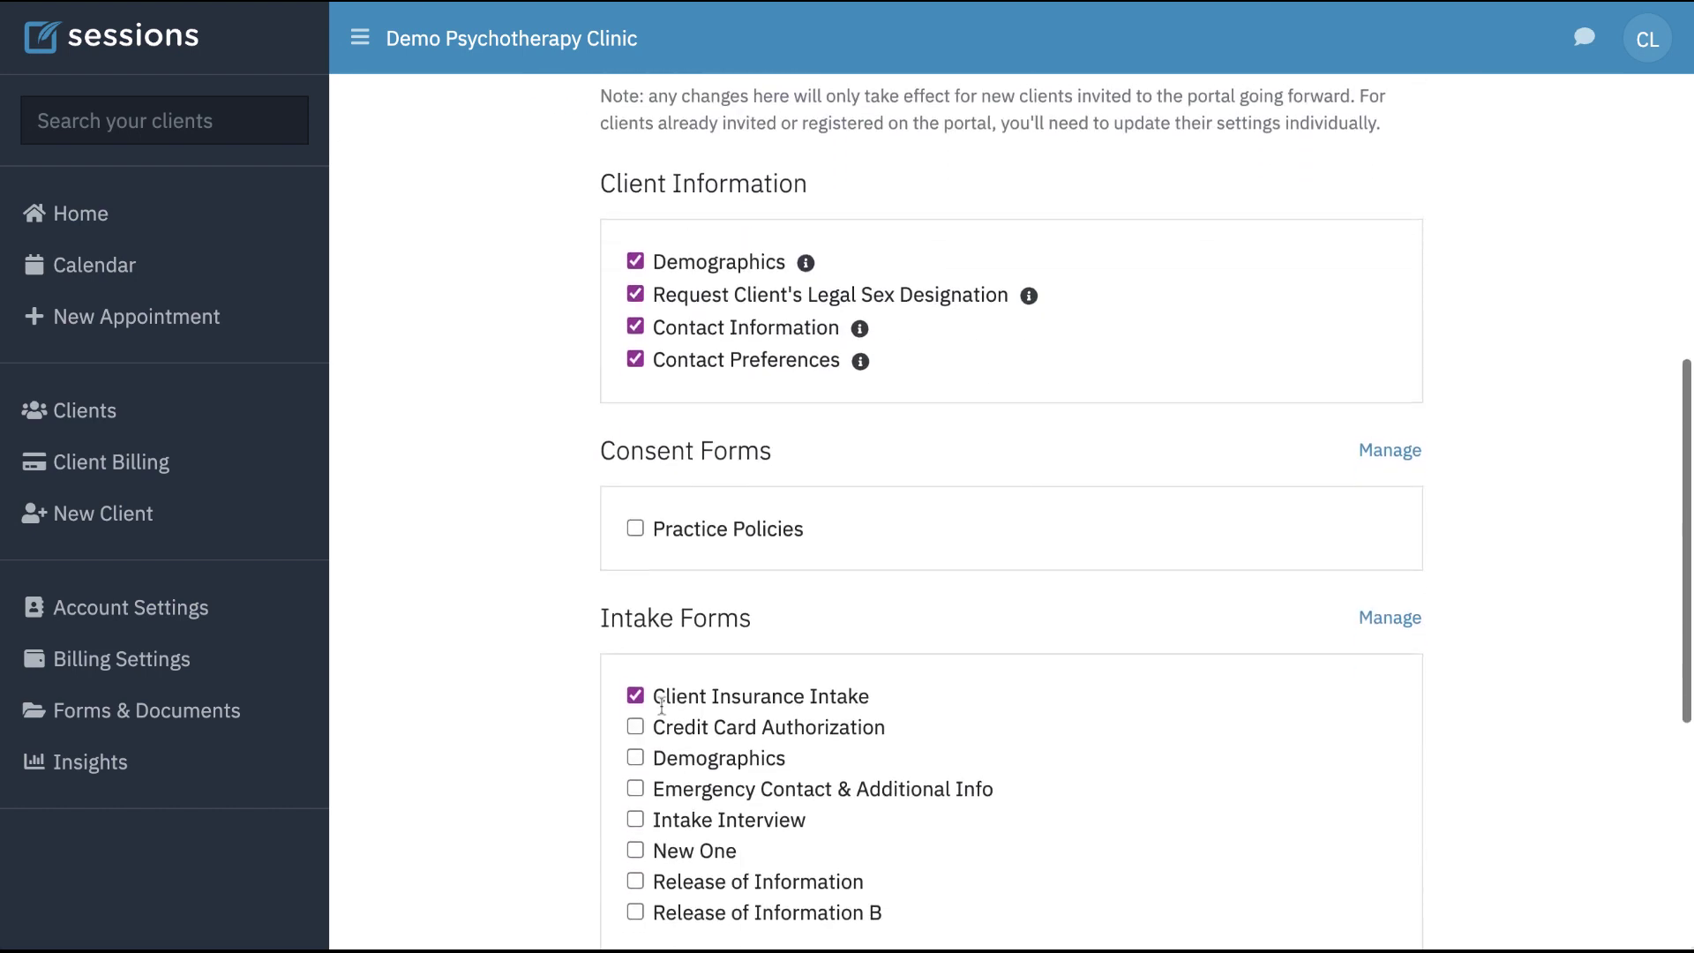
scroll(660, 705, "down", 4)
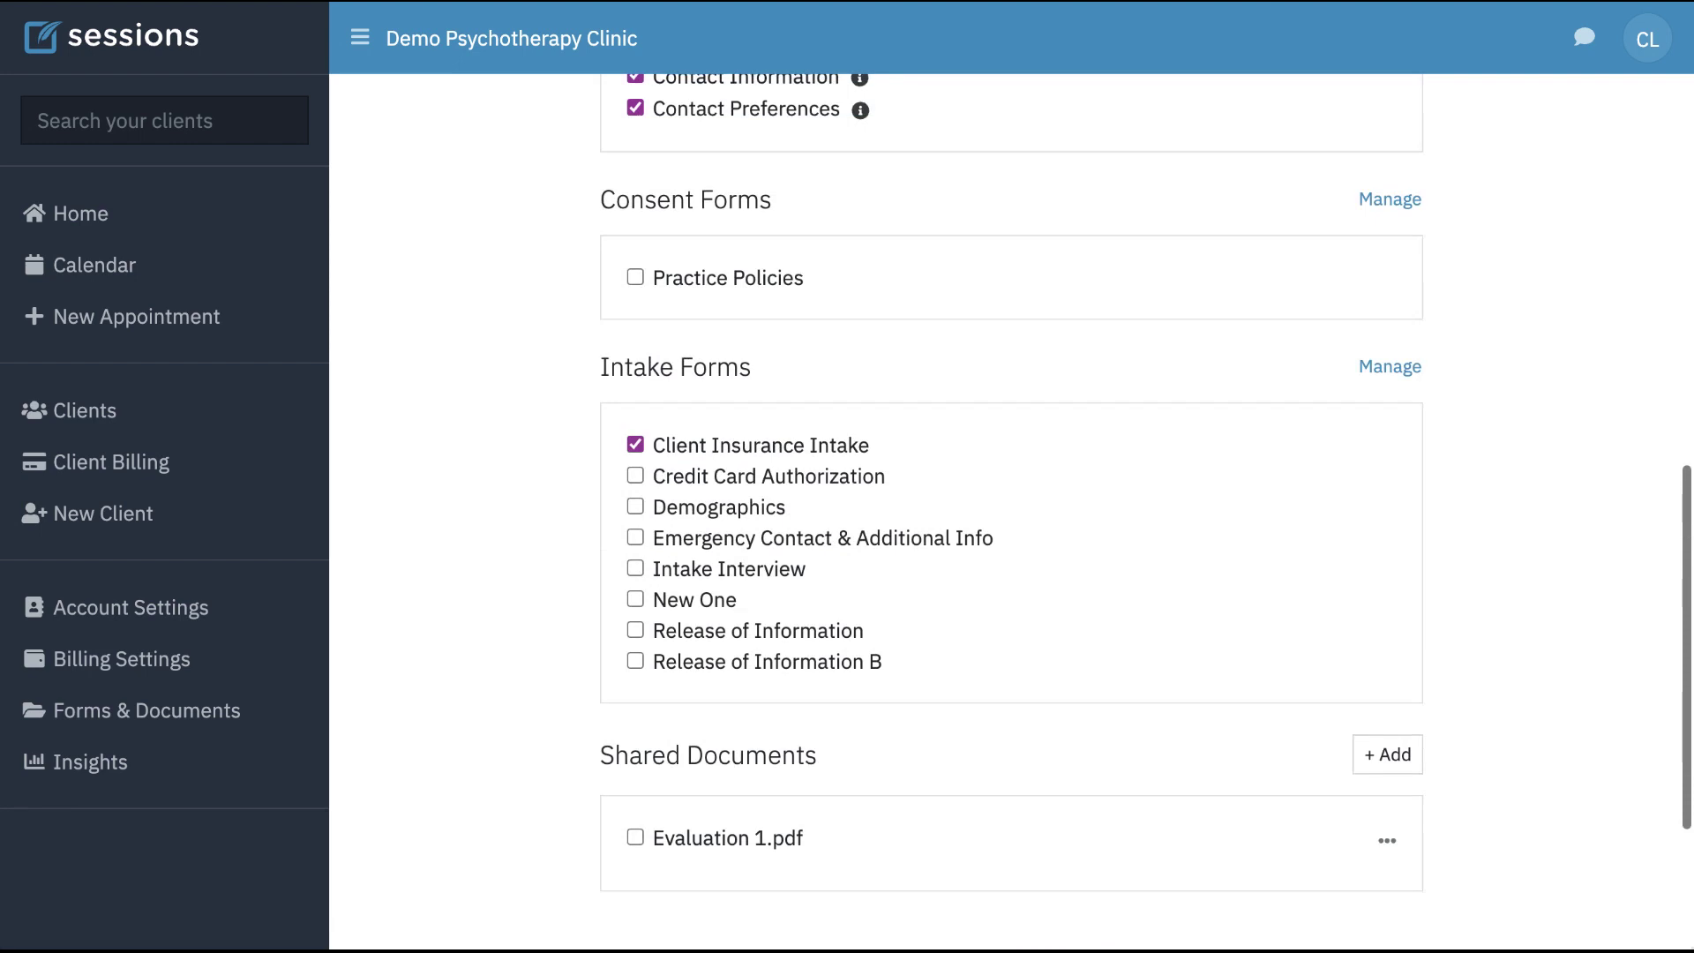
scroll(1011, 512, "up", 10)
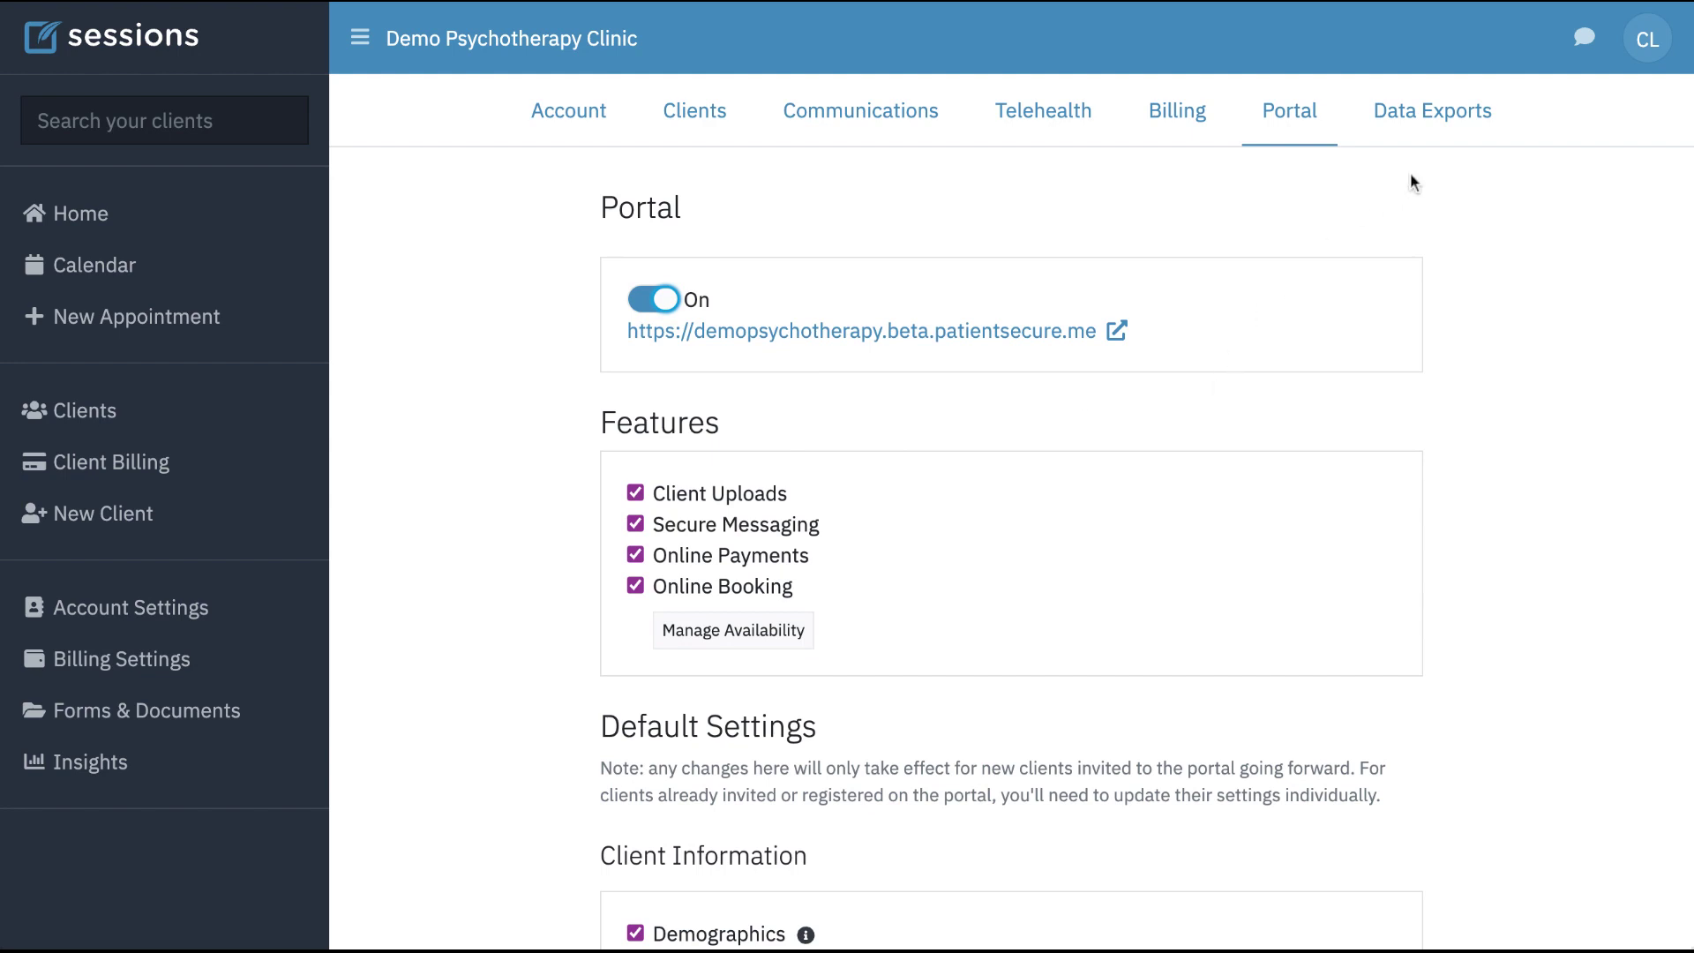
Examine the options for a new data export and close them without generating an export
left_click(1435, 126)
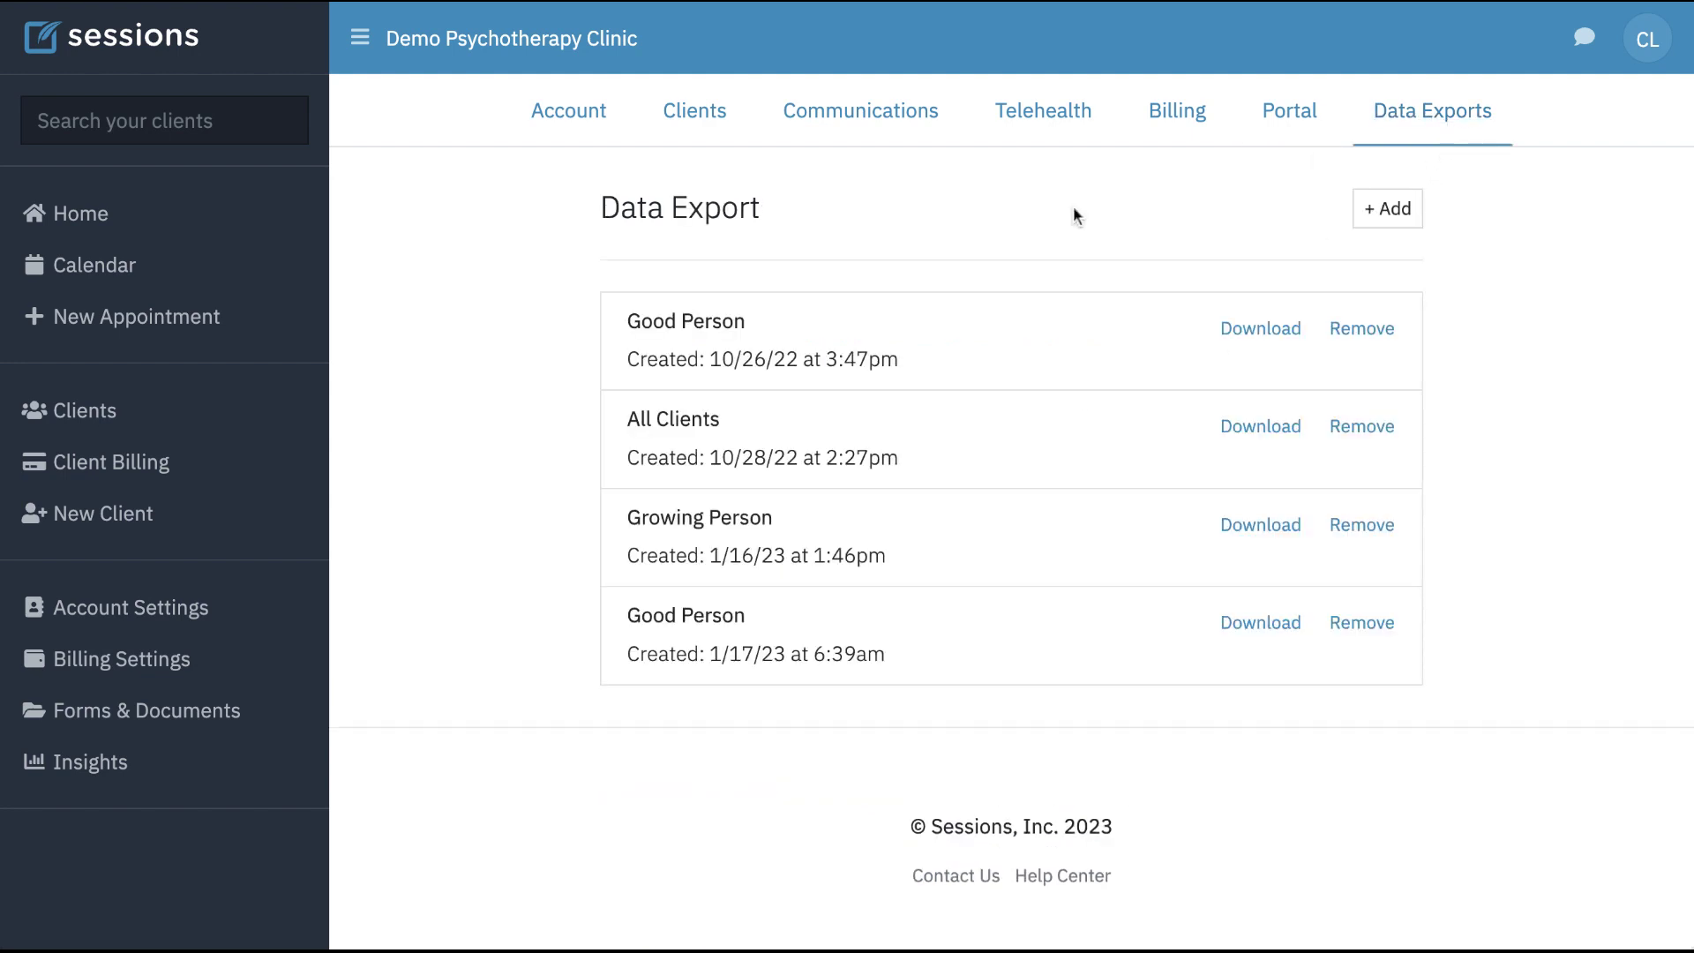
left_click(1394, 210)
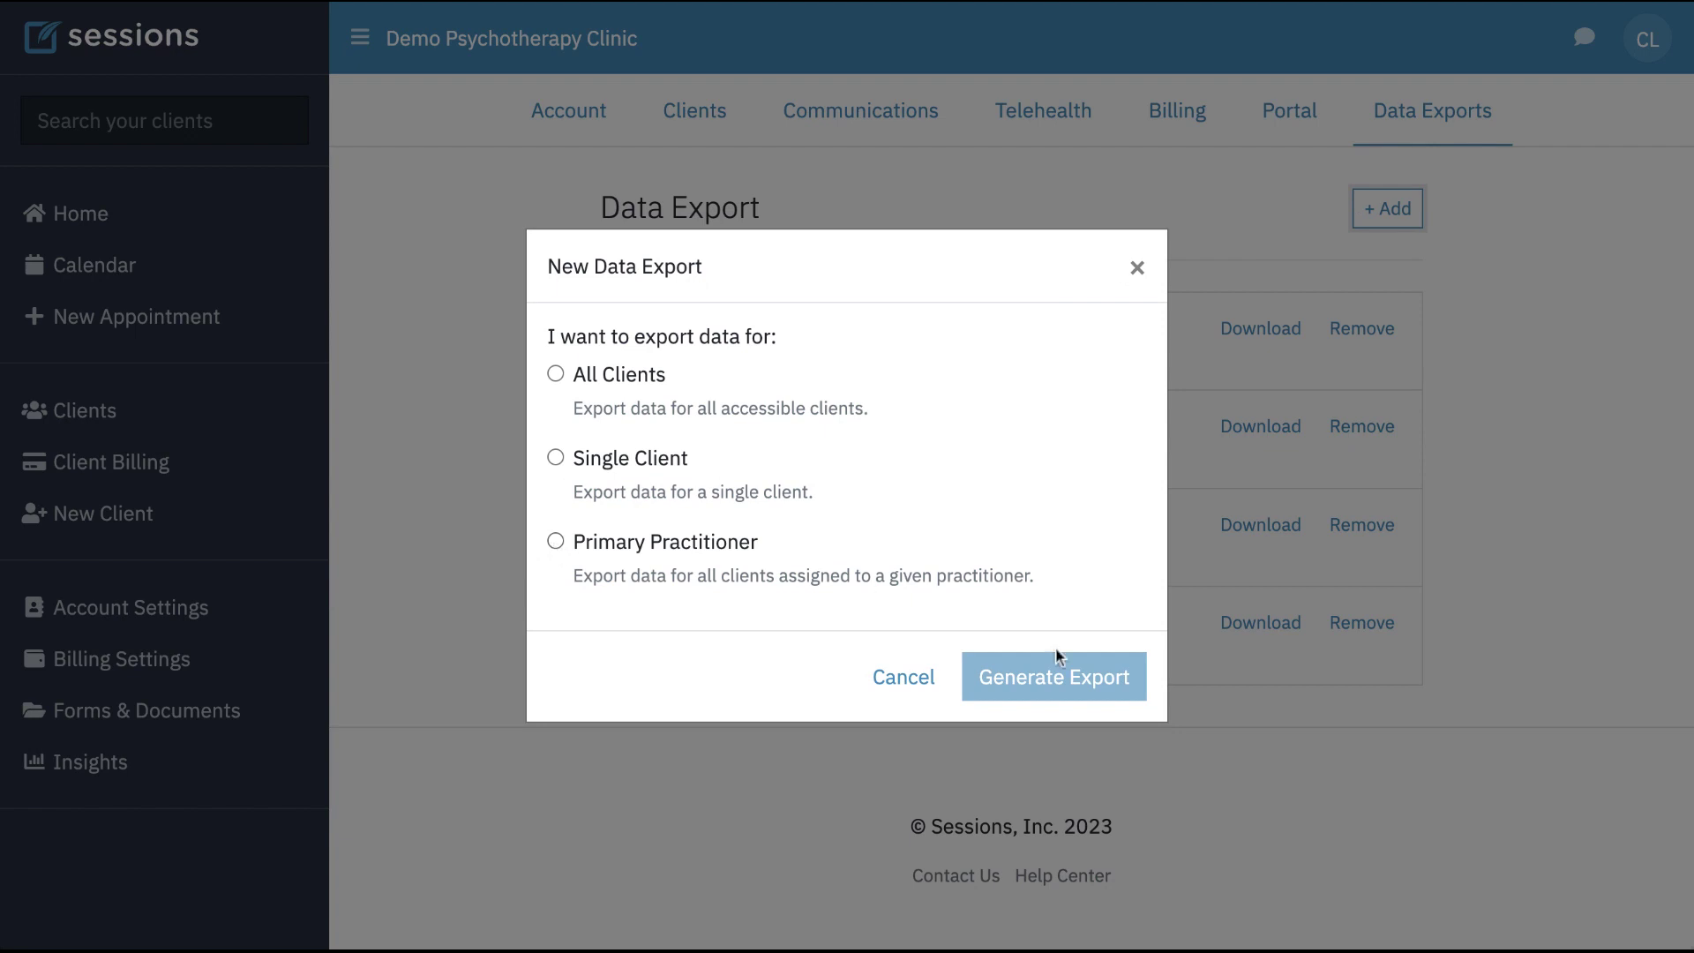
left_click(914, 686)
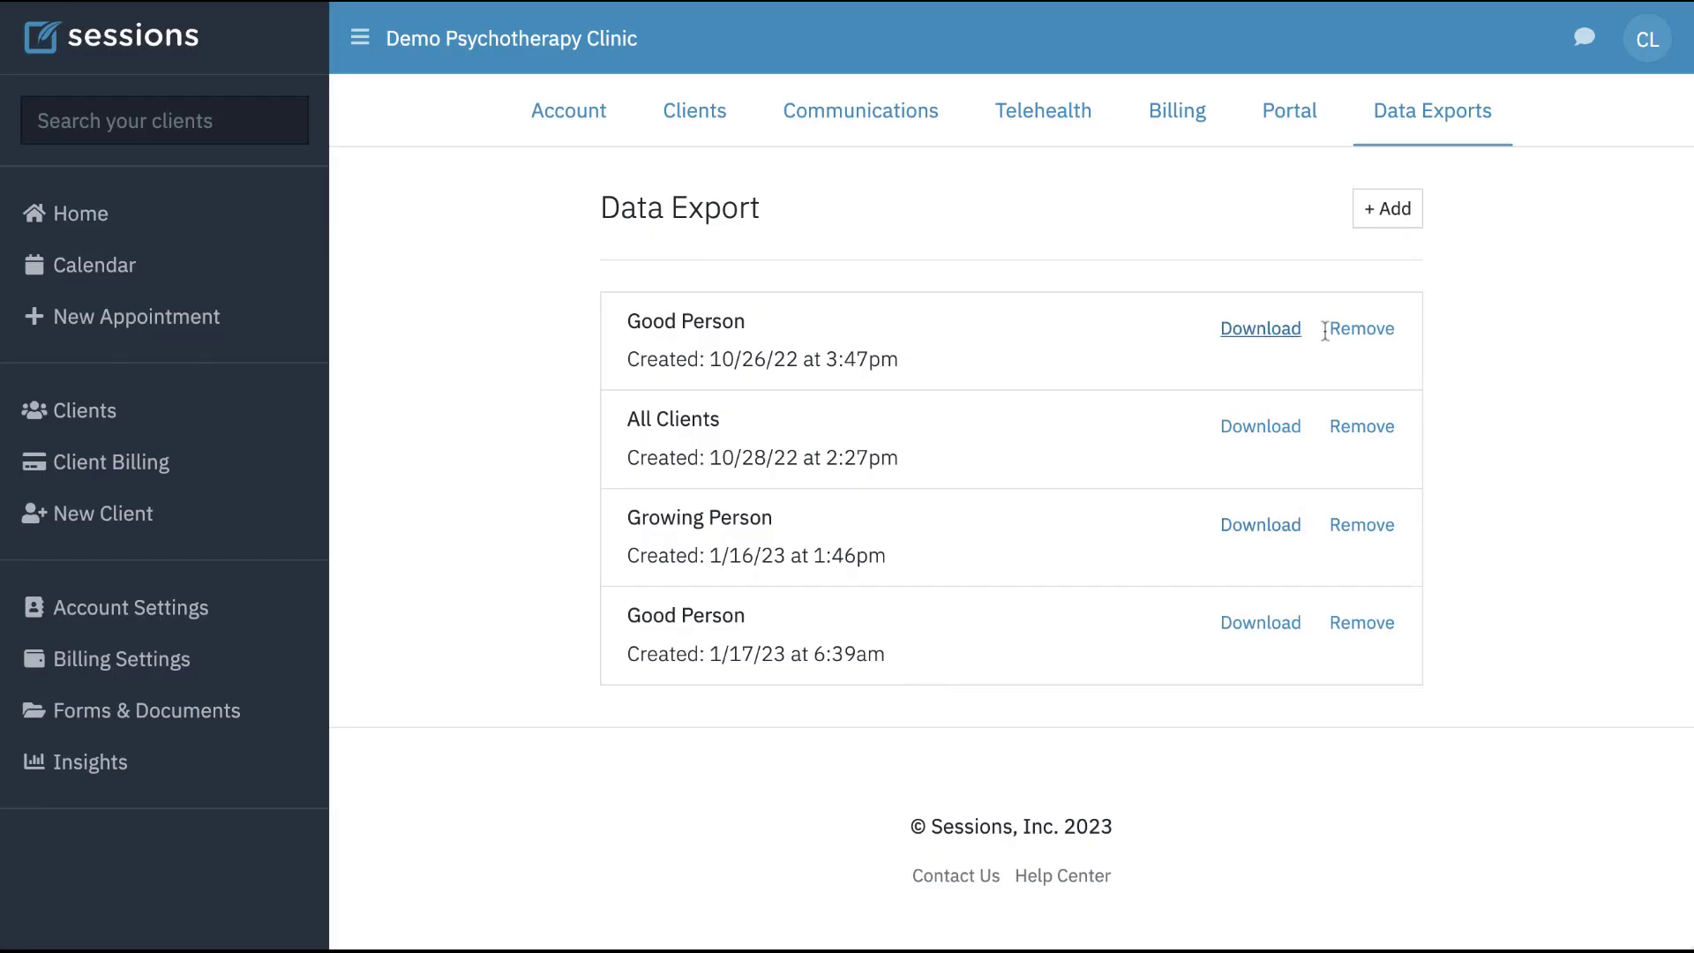